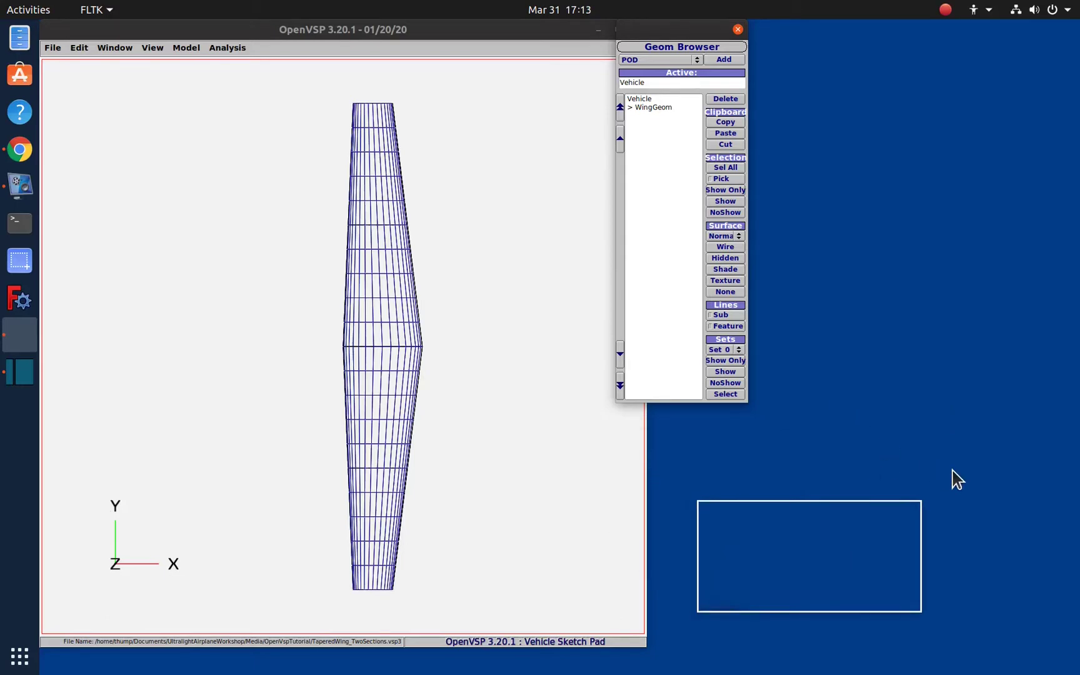
Step: Open WingGeom's airfoil modification settings, step forward to airfoil section 1, and return to section 0
left_click(665, 105)
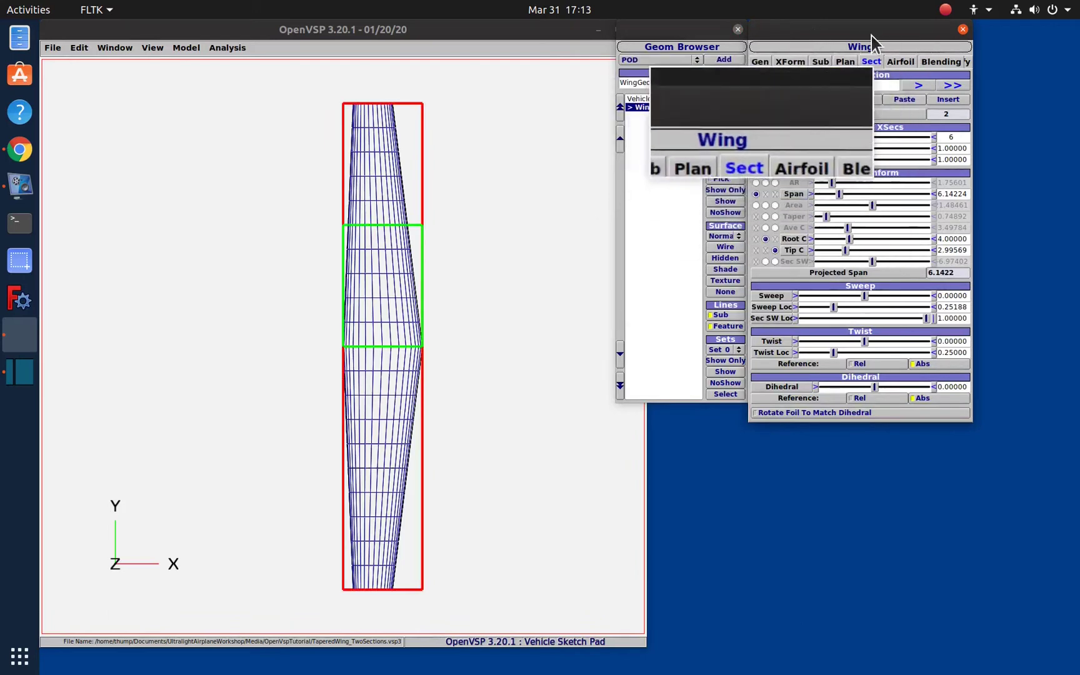
left_click_drag(967, 107, 1044, 107)
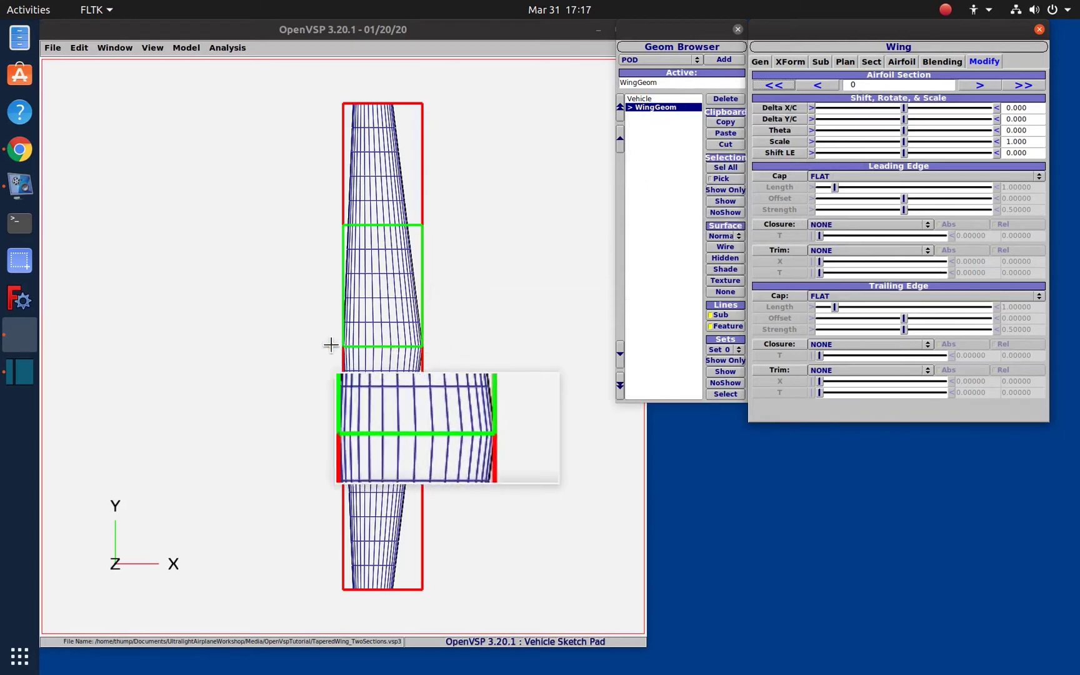
left_click(971, 85)
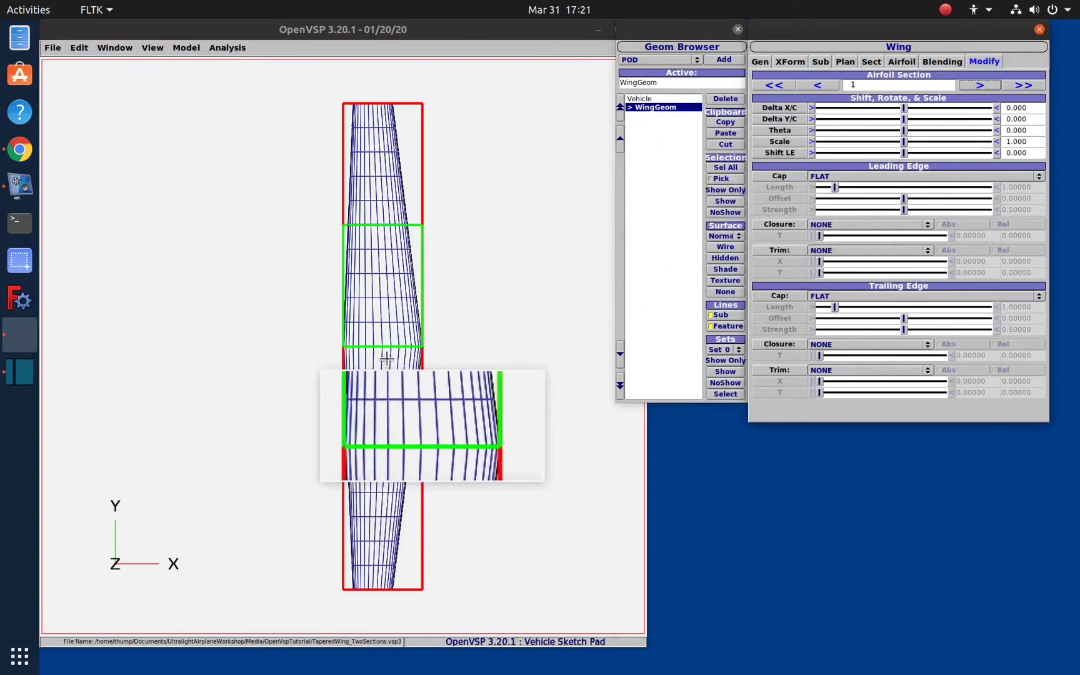
left_click(817, 84)
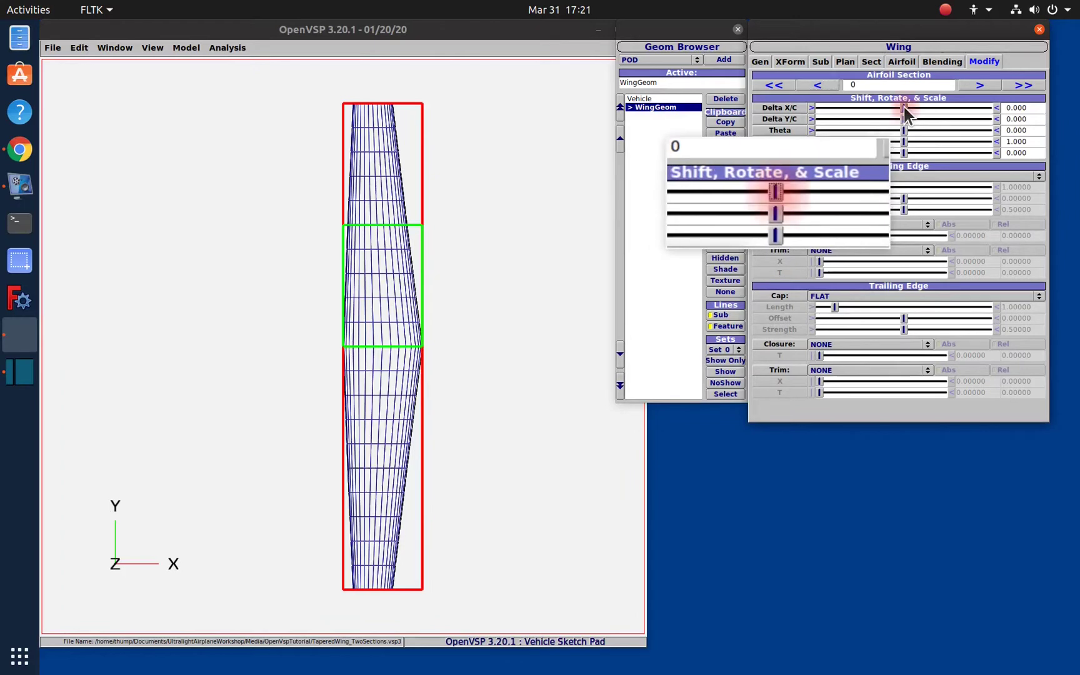
Step: Try Delta X/C values of 1.000 and -1.000 on airfoil section 0, and return it to about 0
left_click_drag(904, 108, 987, 108)
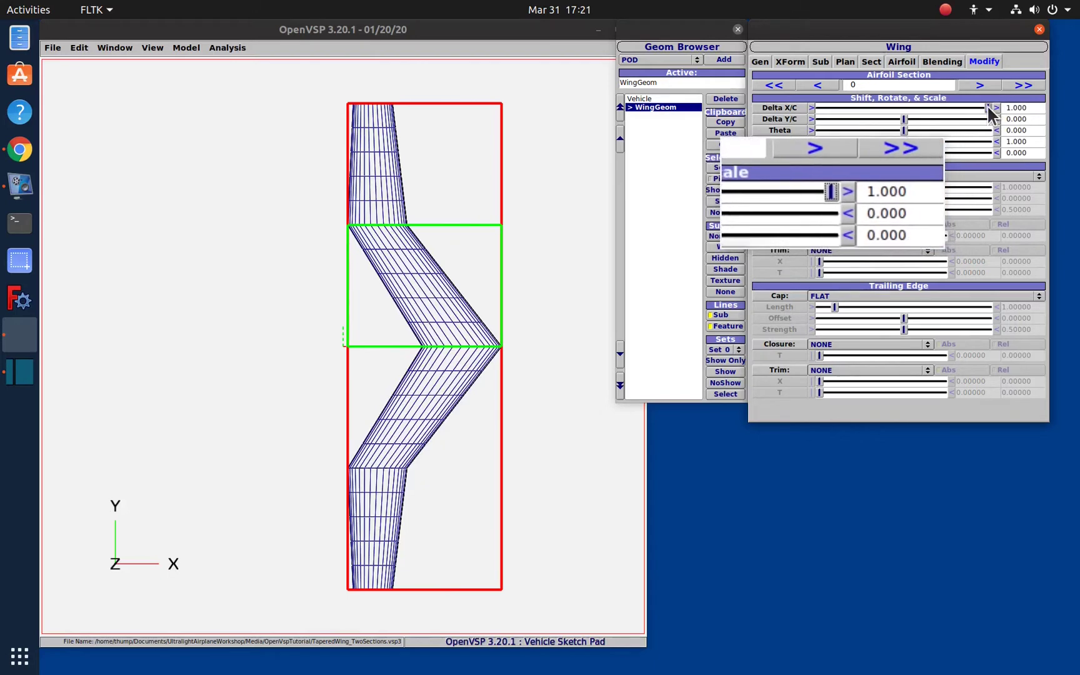
left_click_drag(987, 108, 807, 102)
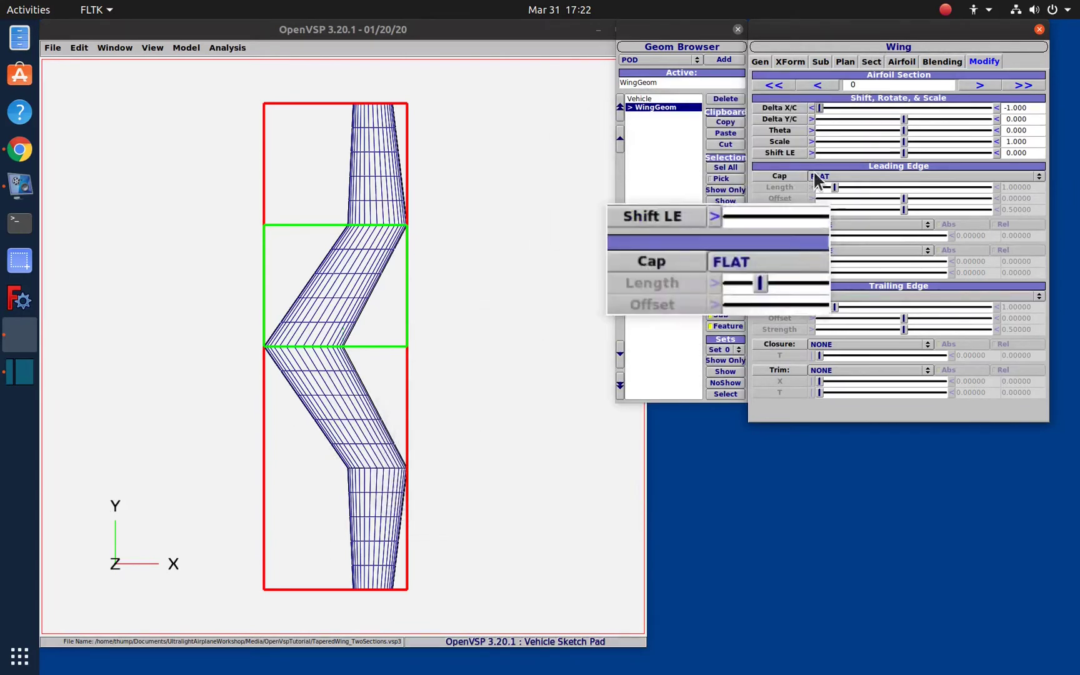
left_click(872, 61)
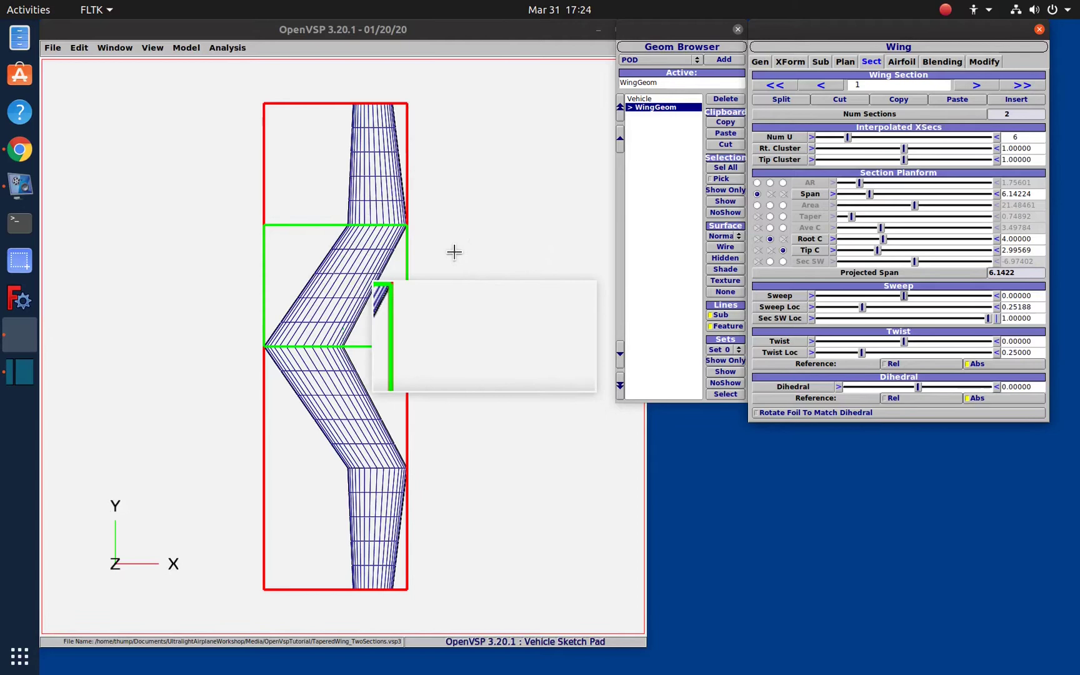
left_click(984, 61)
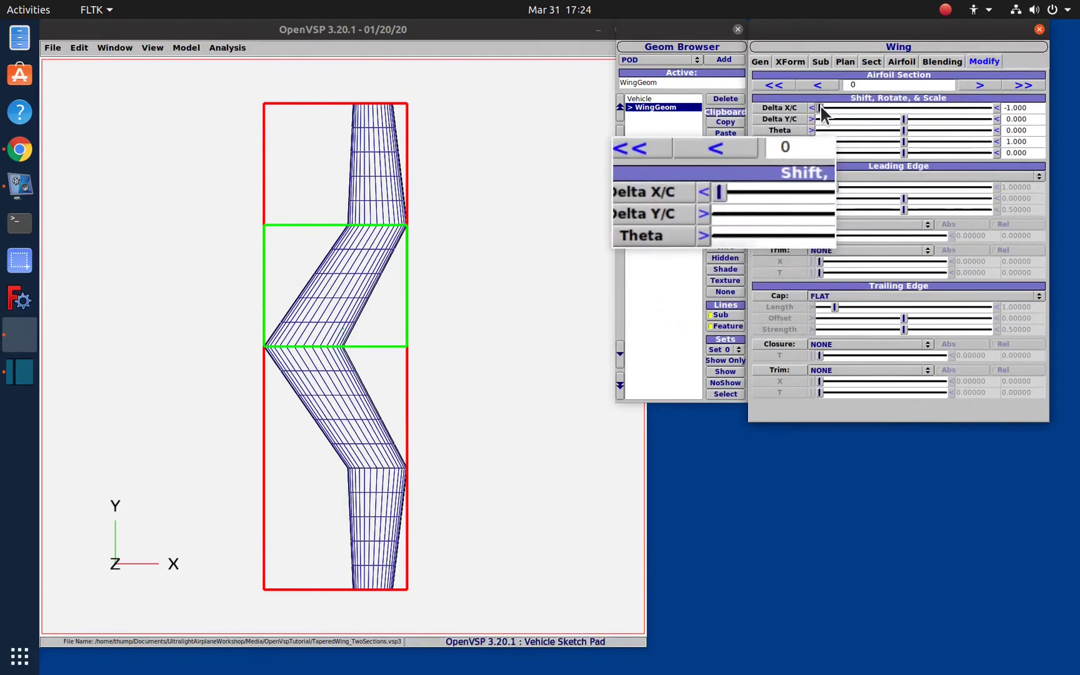
left_click_drag(821, 106, 905, 109)
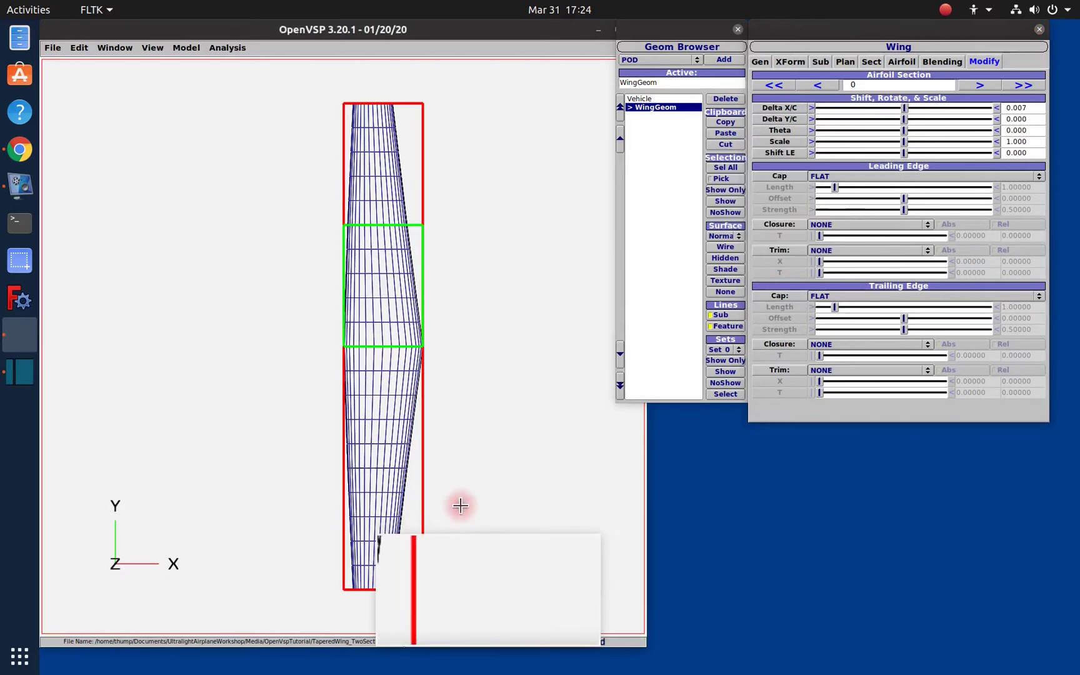
Step: Set Delta Y/C to 1.000 on airfoil section 0 and to 0.220 on airfoil section 1
left_click_drag(460, 506, 492, 176)
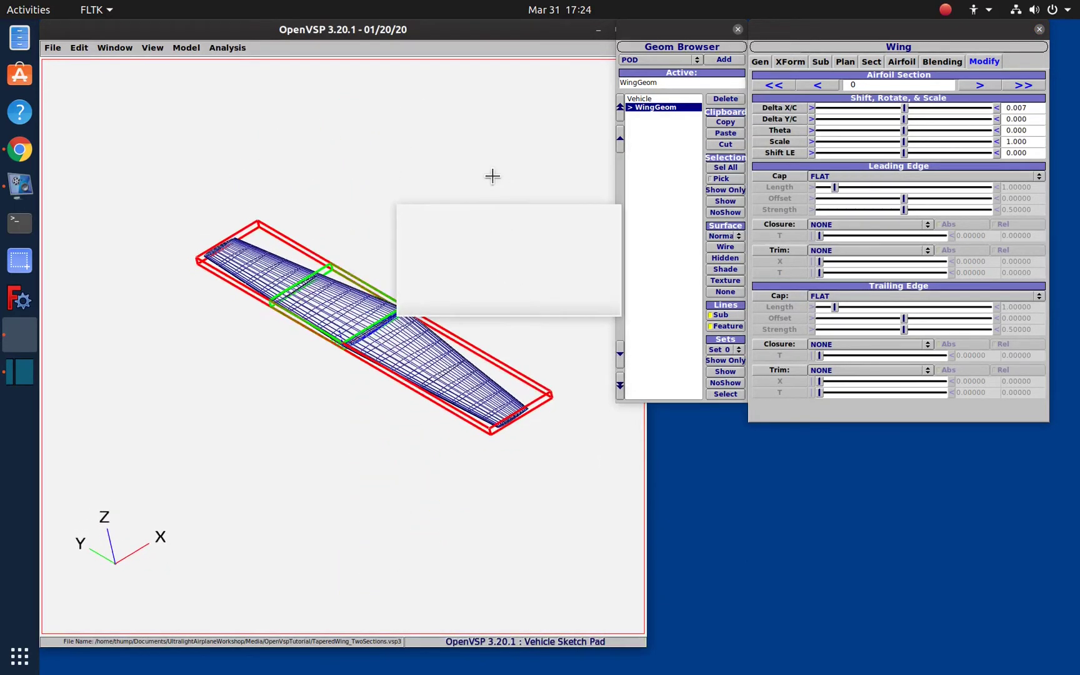
left_click(795, 118)
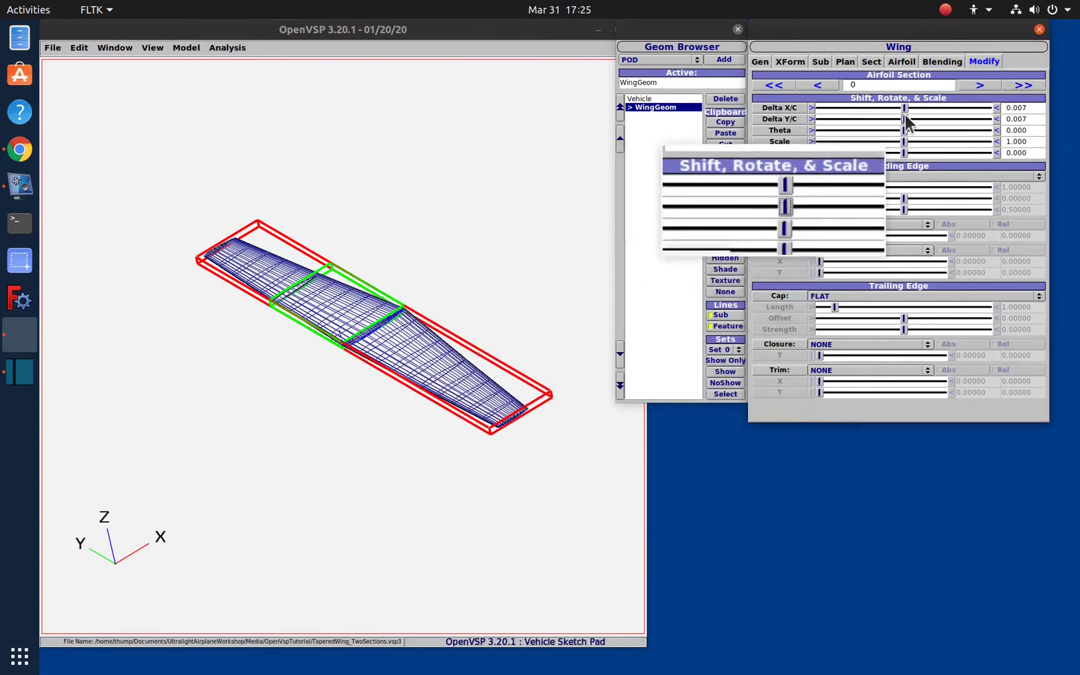
left_click_drag(904, 117, 957, 121)
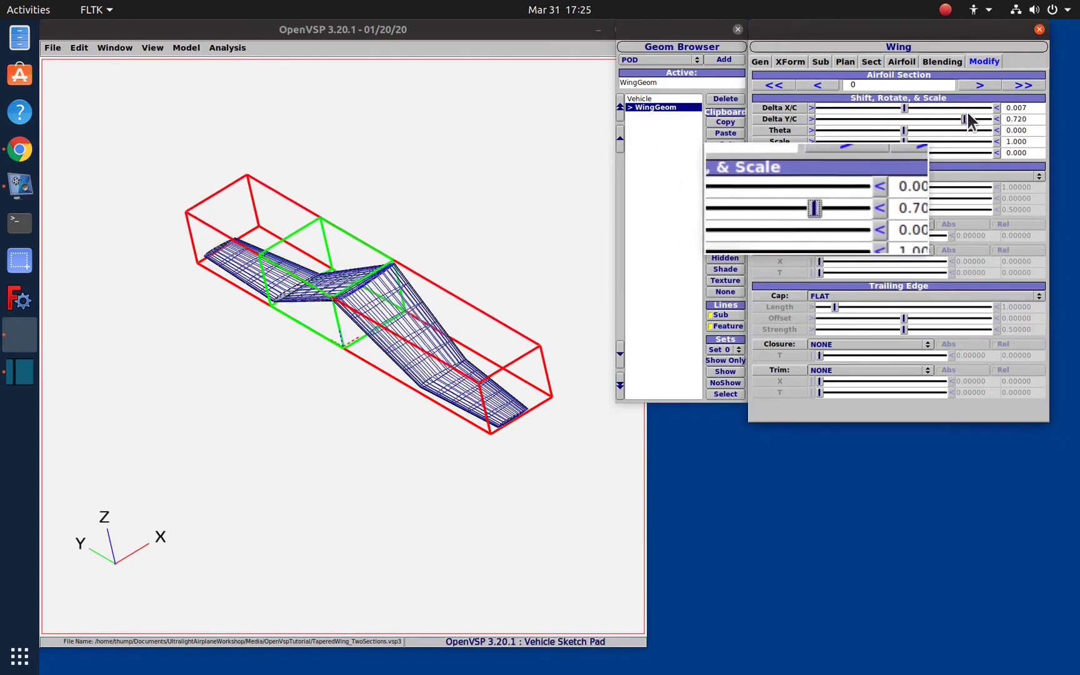
left_click_drag(966, 118, 993, 118)
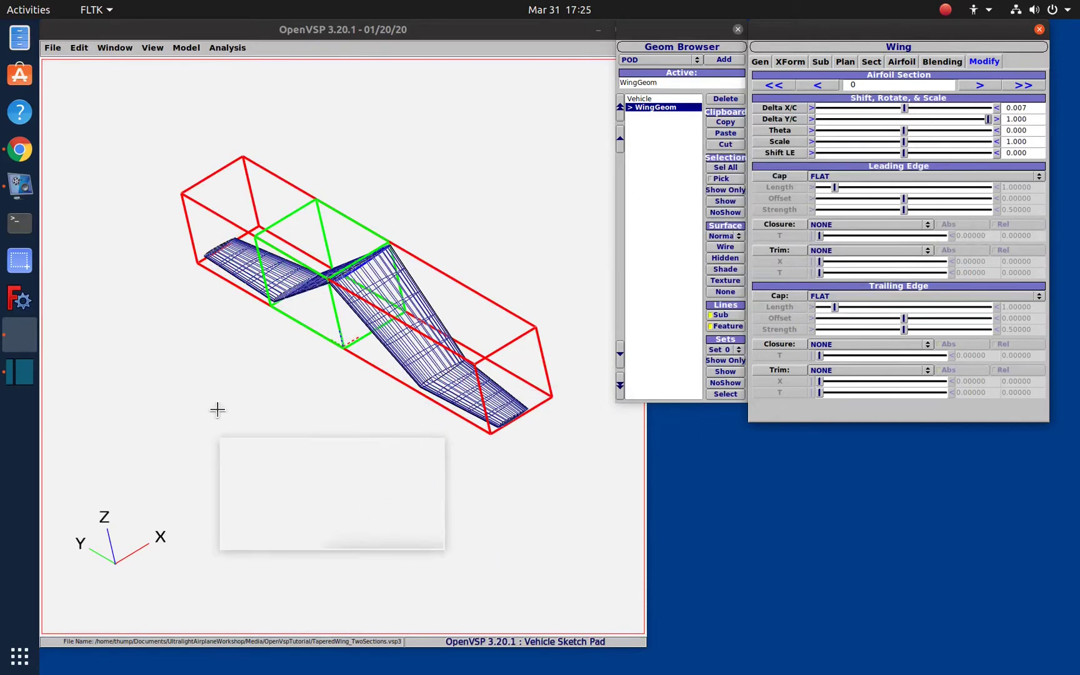
left_click_drag(182, 413, 450, 285)
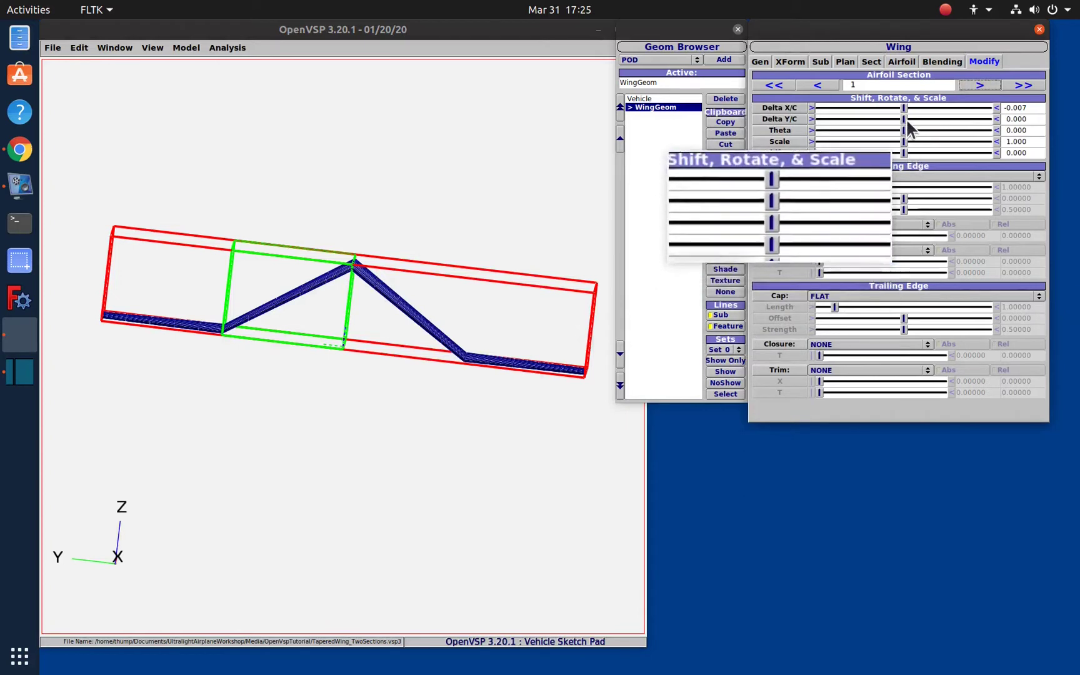
mouse_move(905, 119)
left_mouse_down()
mouse_move(854, 112)
mouse_move(971, 99)
mouse_move(923, 108)
left_mouse_up()
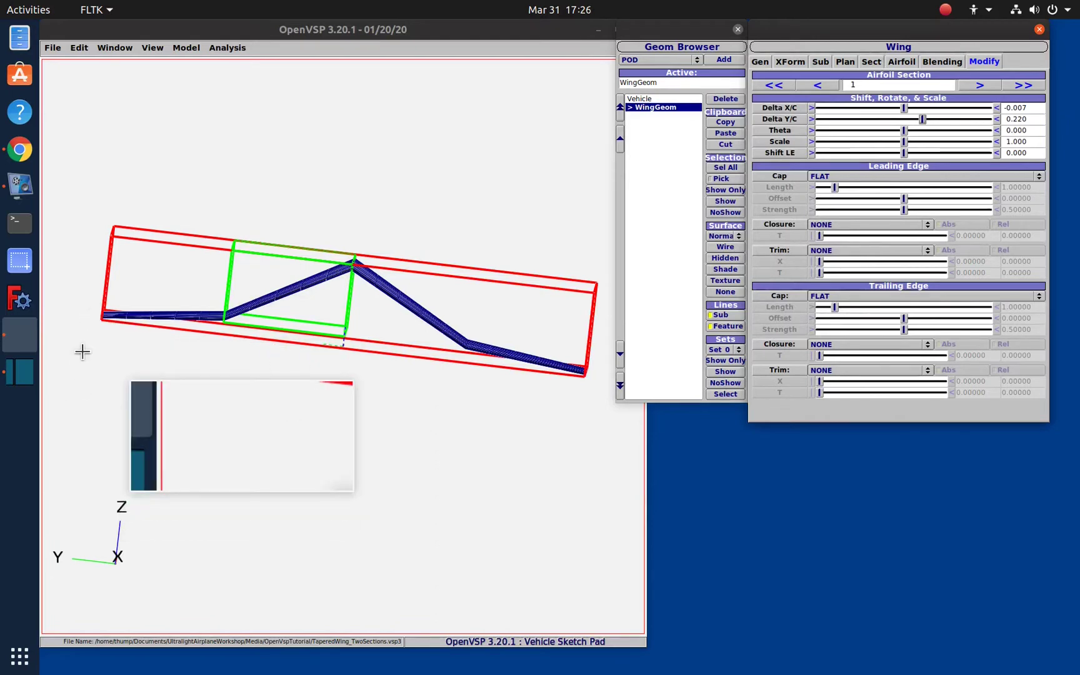
Step: Reopen TaperedWing_TwoSections.vsp3 to discard the airfoil shifts, and select WingGeom for editing
left_click(52, 47)
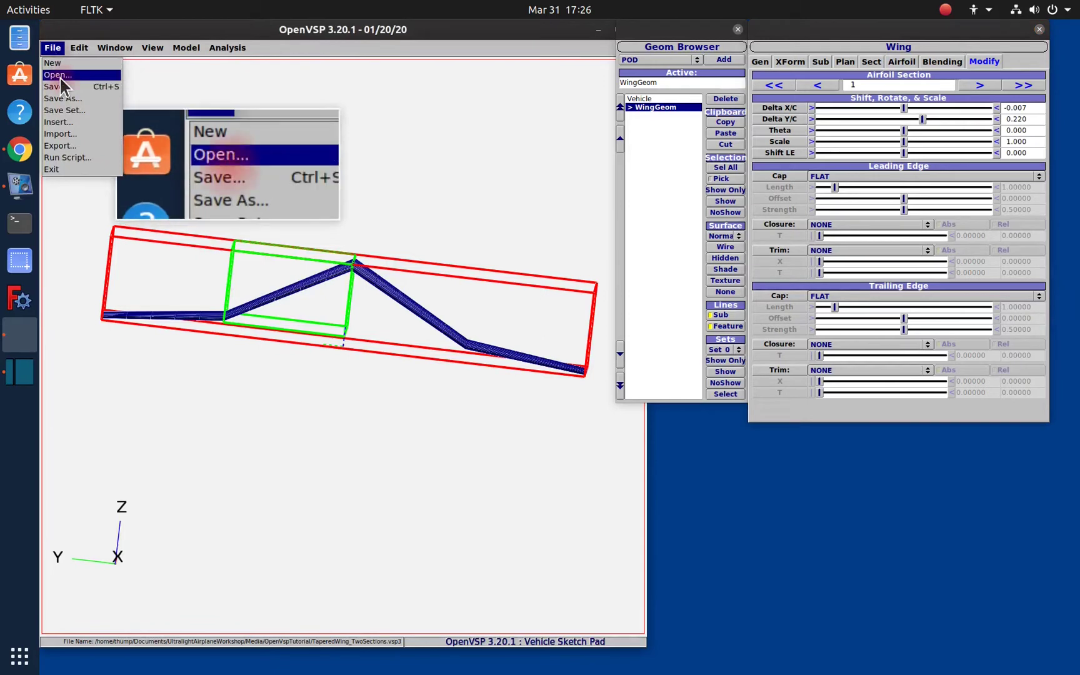
left_click(58, 75)
left_click(112, 143)
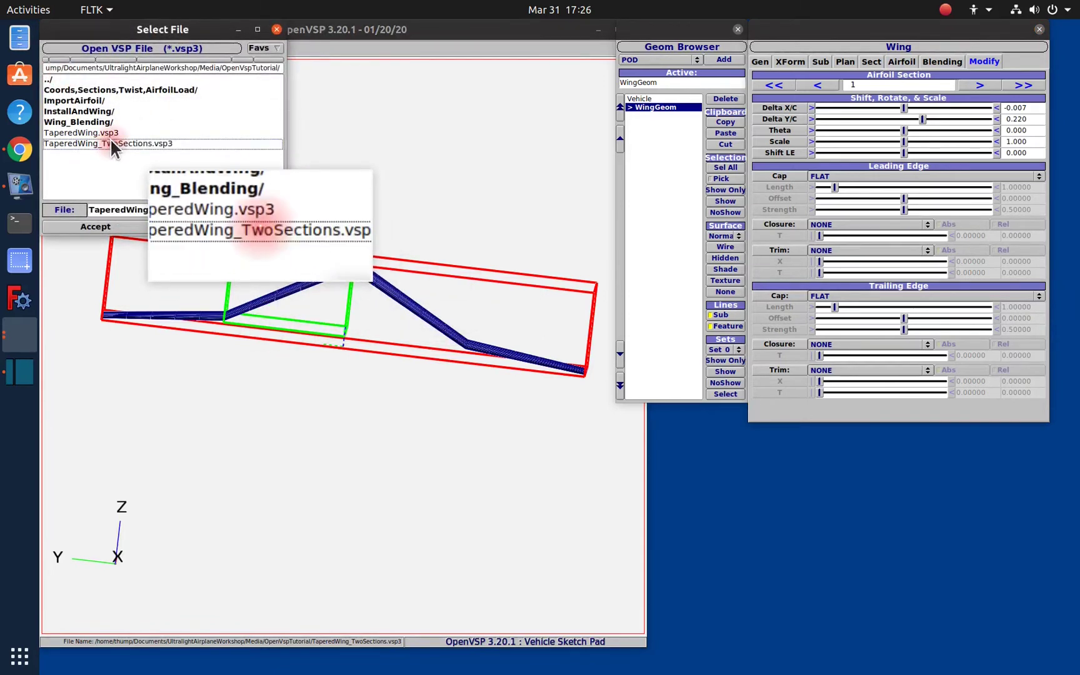
left_click(122, 227)
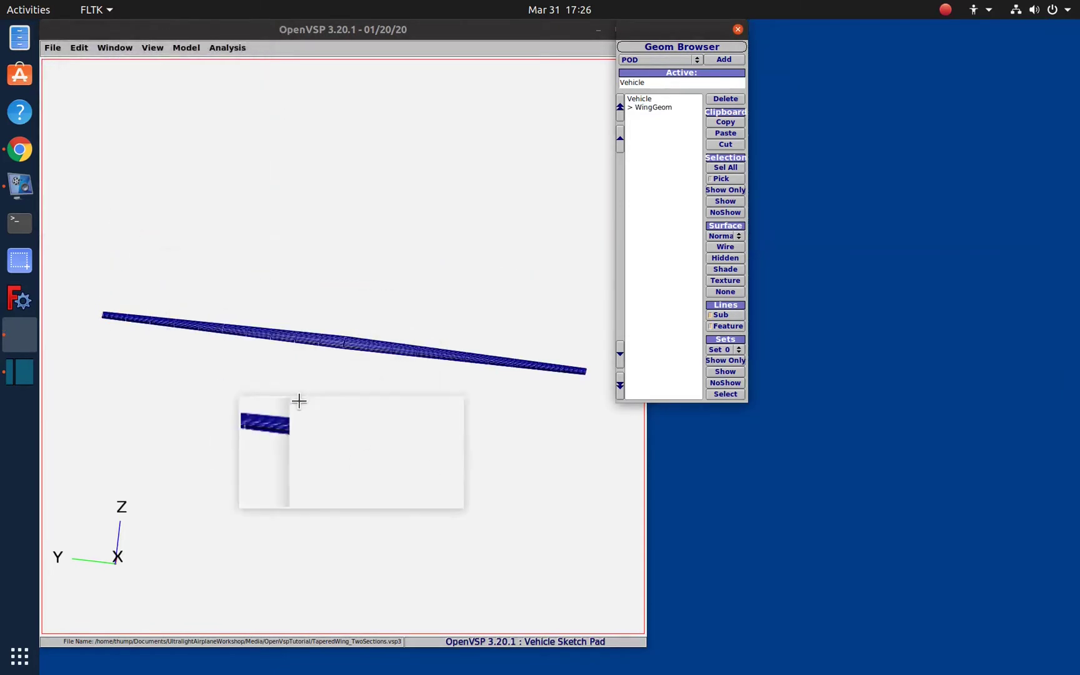
left_click_drag(503, 413, 122, 505)
left_click_drag(470, 414, 513, 446)
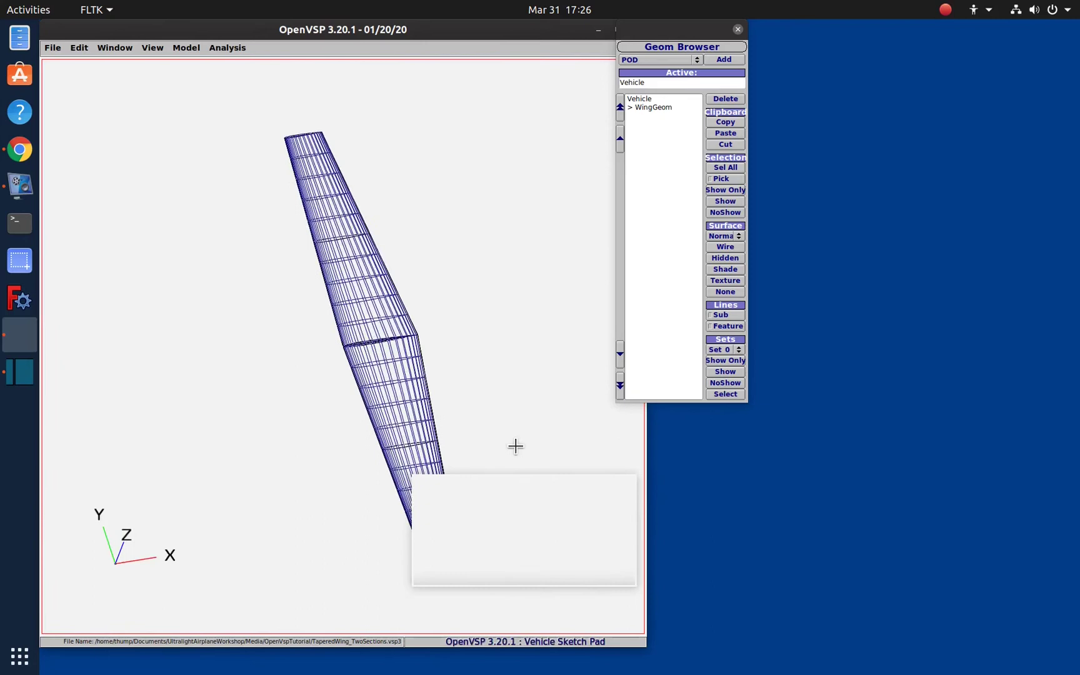
left_click(663, 107)
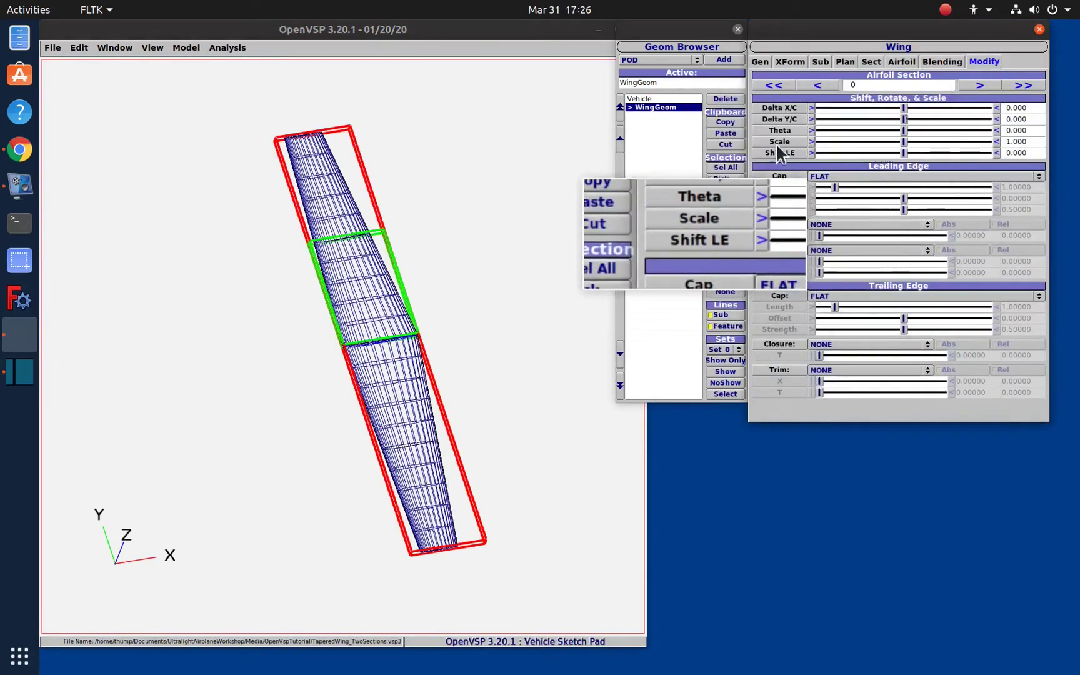
Step: Try rotating airfoil section 0 with Theta, and reset the angle to 0.000
left_click(904, 130)
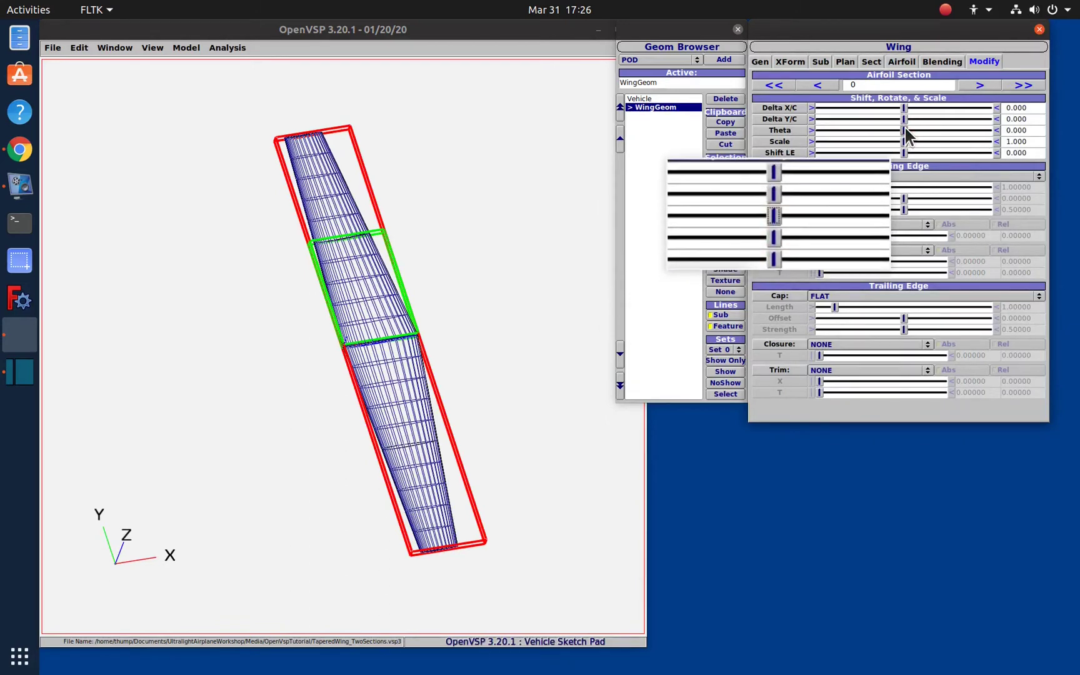
left_click_drag(905, 129, 996, 129)
left_click(906, 128)
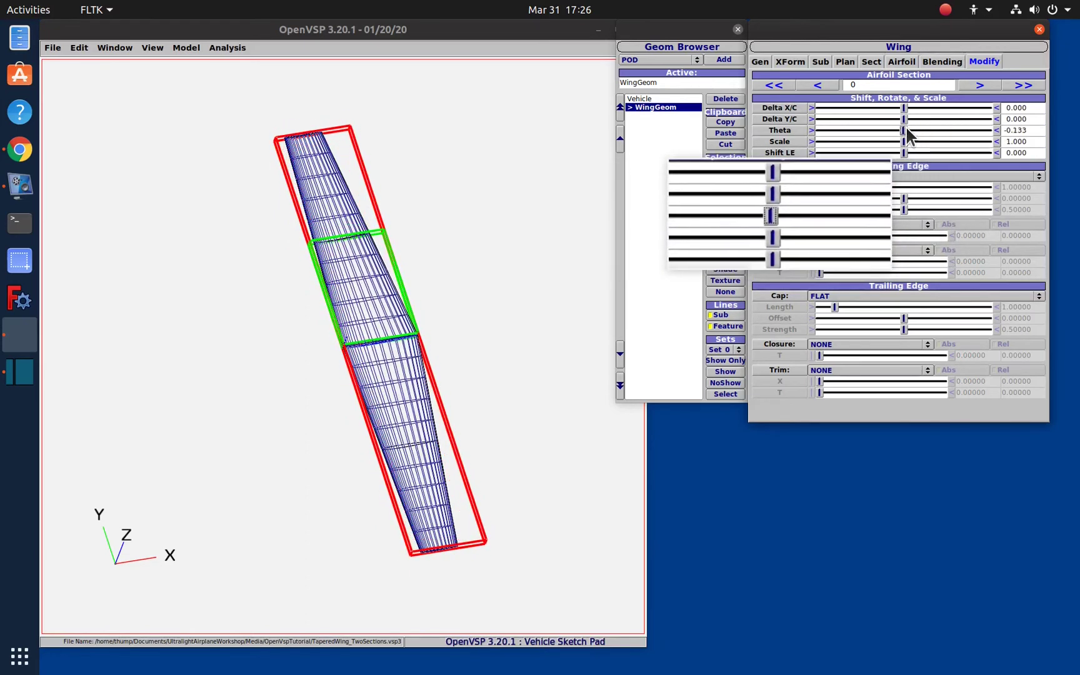
left_click(905, 126)
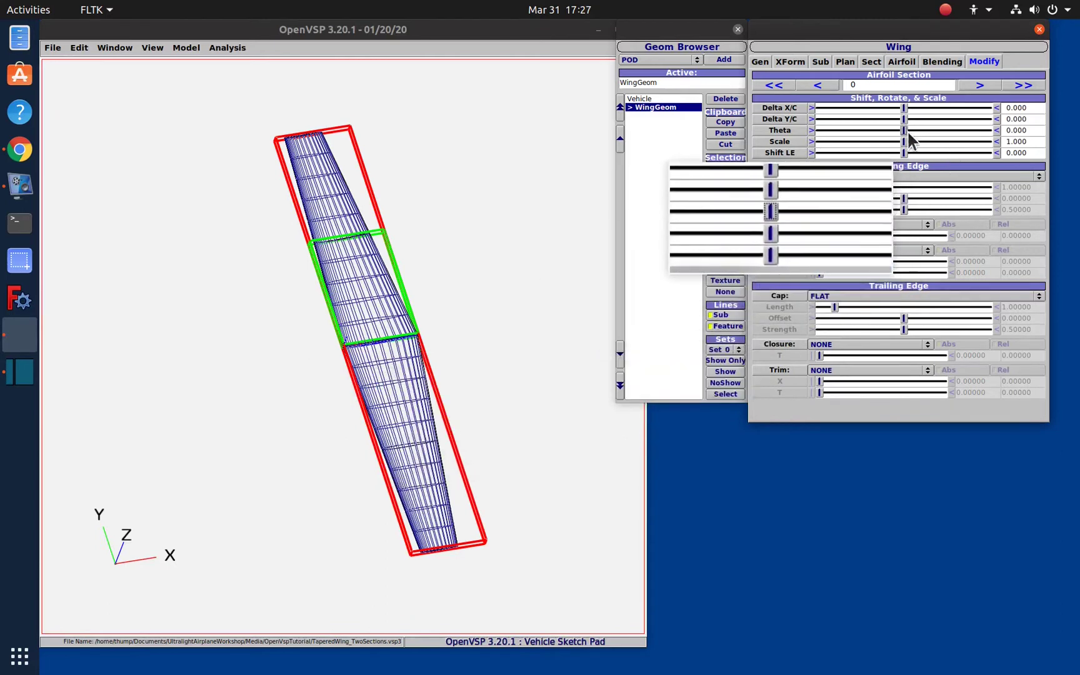
Step: Try a Scale of 2.000 on airfoil section 0, and bring it back to 0.993
left_click_drag(906, 141, 995, 142)
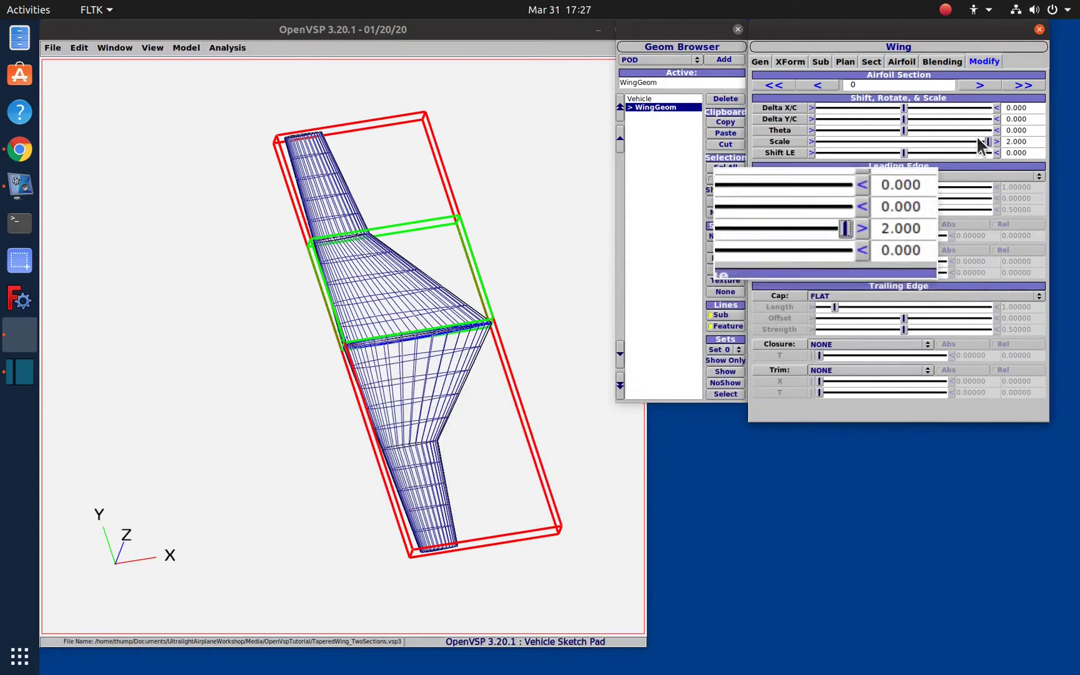
left_click_drag(989, 138, 904, 135)
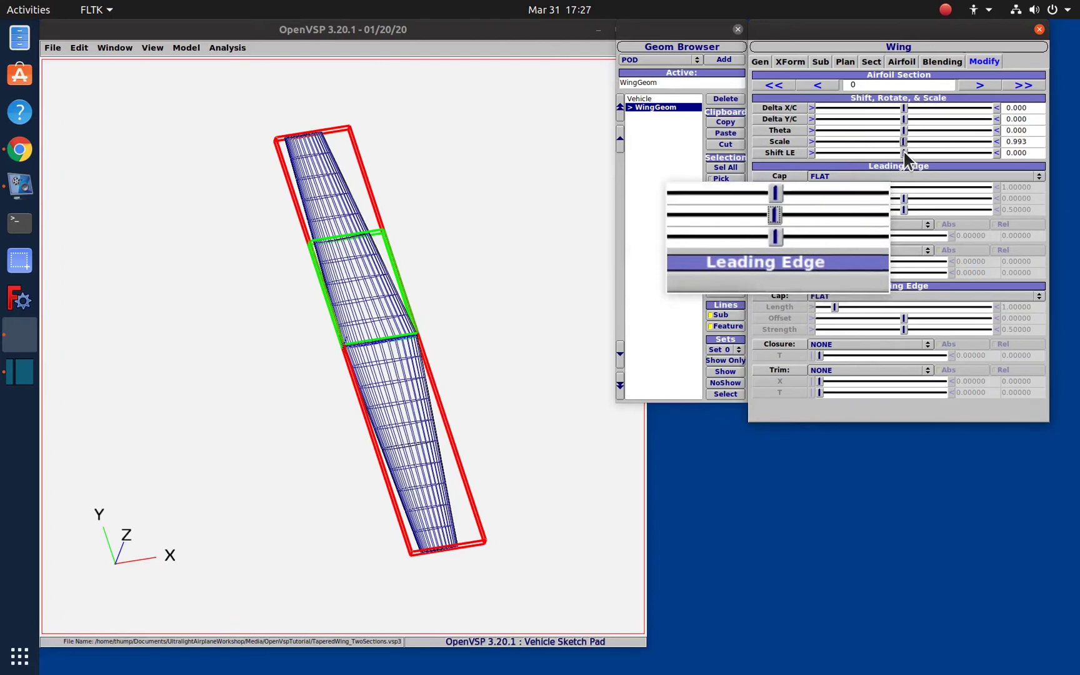
Step: Try a Shift LE of 0.553 on airfoil section 0, and move the leading edge back
left_click_drag(209, 386, 351, 416)
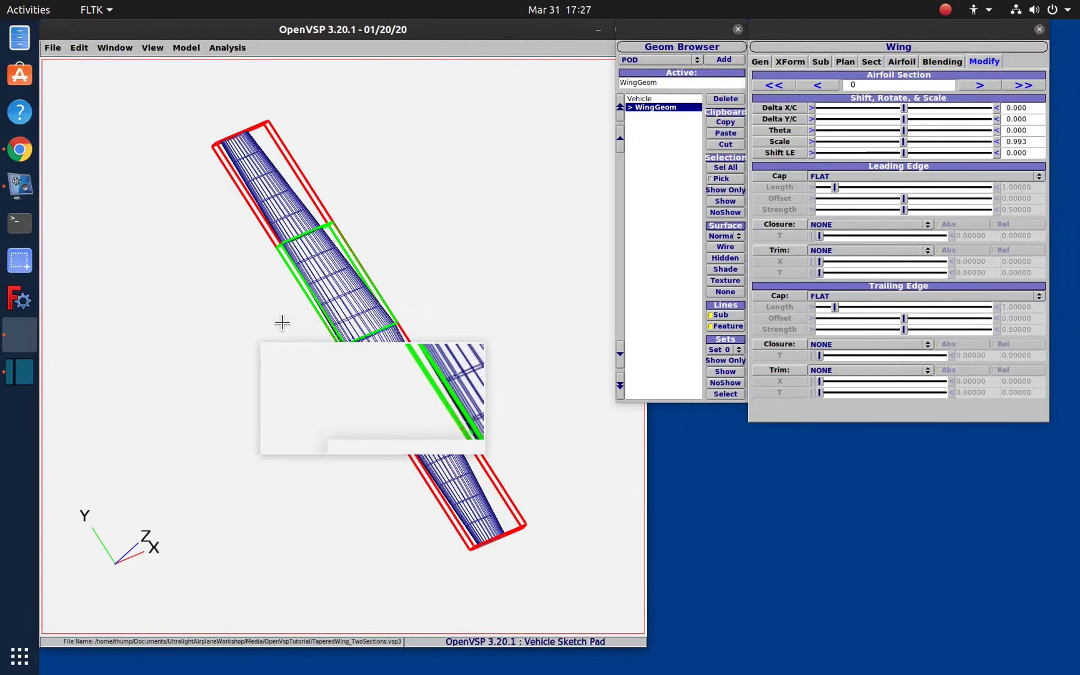
scroll(329, 353, "up", 5)
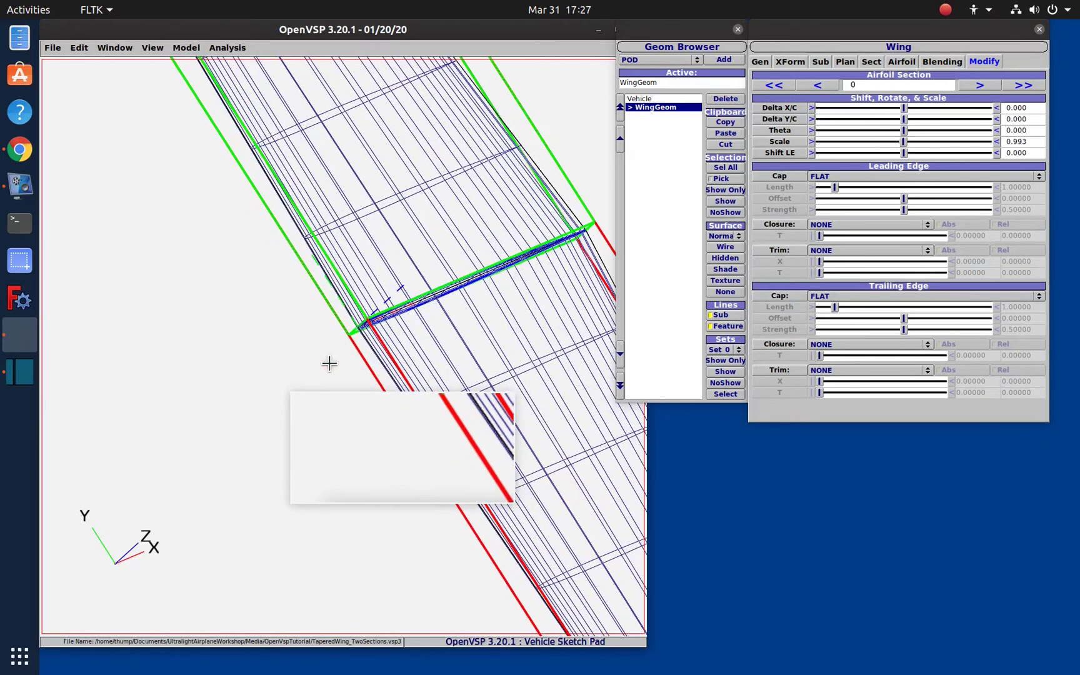
scroll(329, 363, "down", 4)
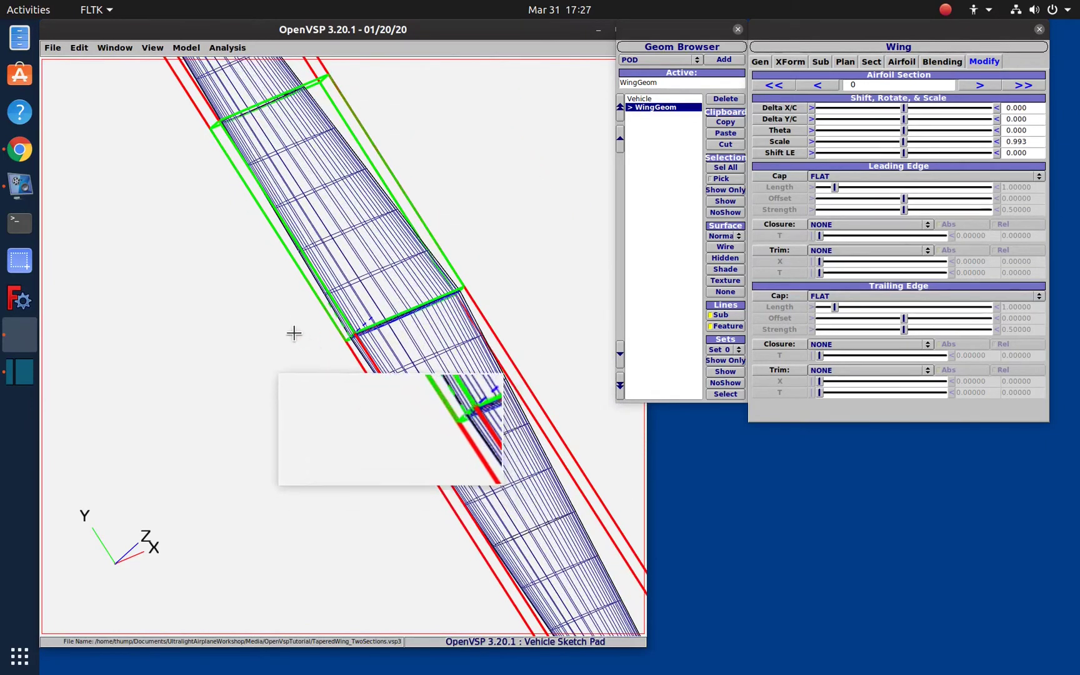
right_click_drag(212, 278, 236, 415)
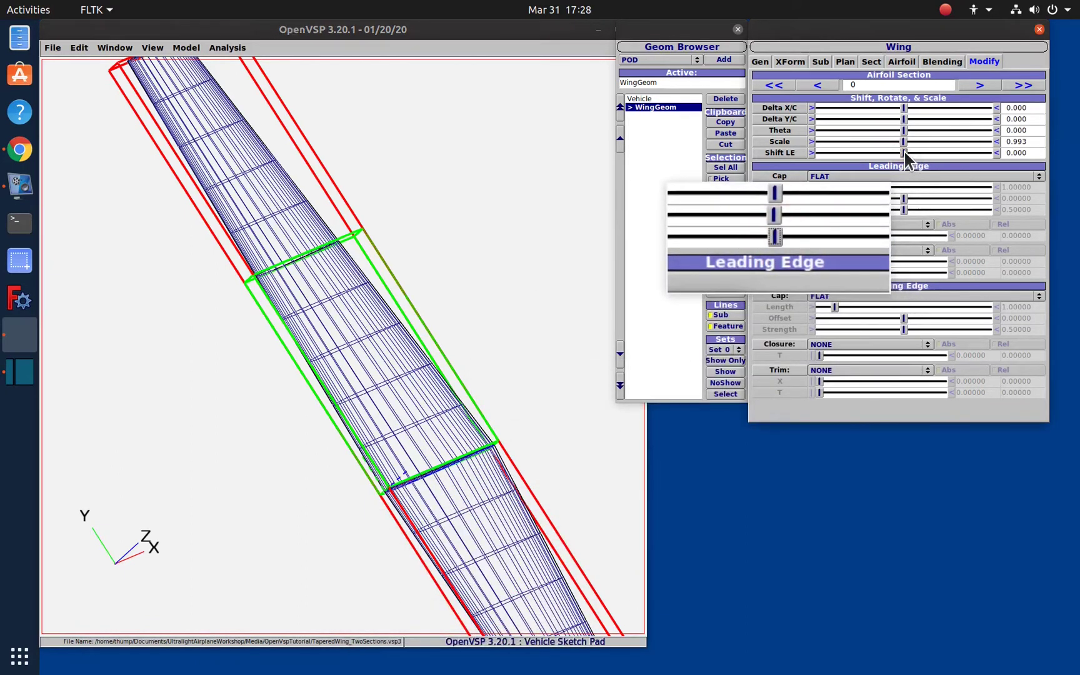
left_click_drag(907, 153, 950, 154)
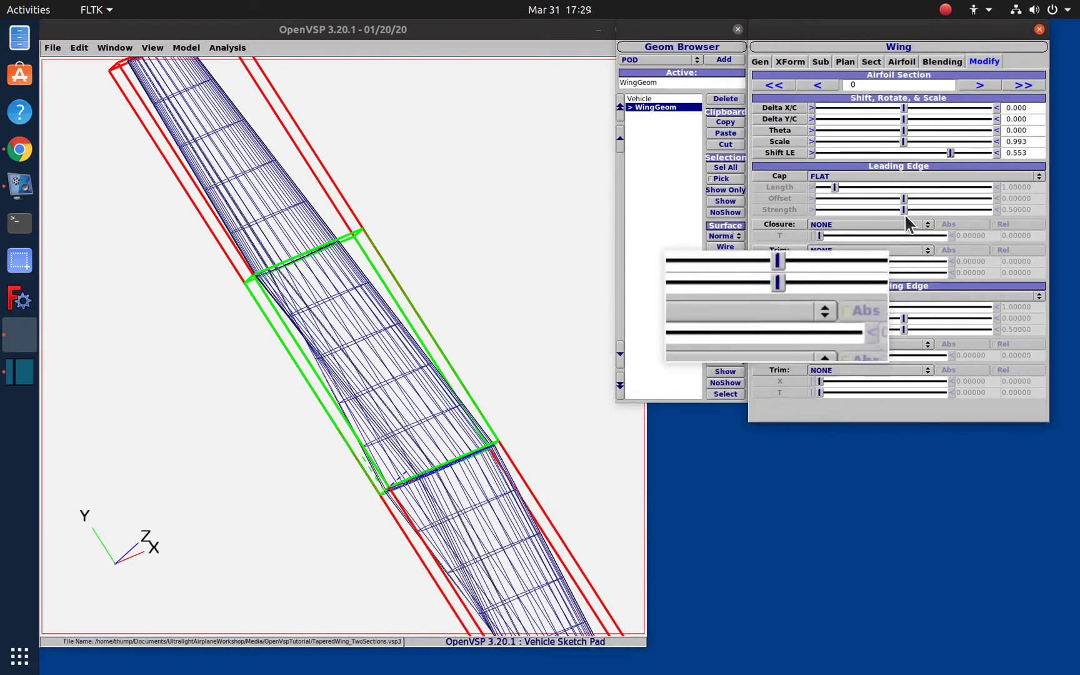
left_click_drag(949, 153, 903, 152)
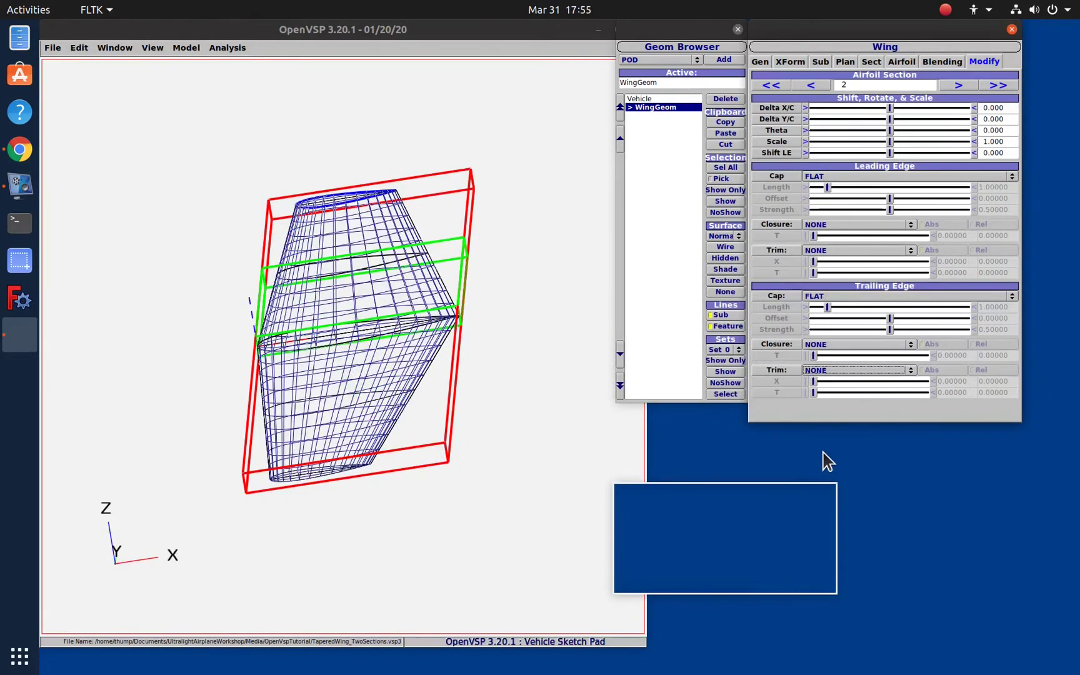
Step: Try trimming the trailing edge of airfoil section 2 by X, with an absolute value of 0.50000
left_click(345, 484)
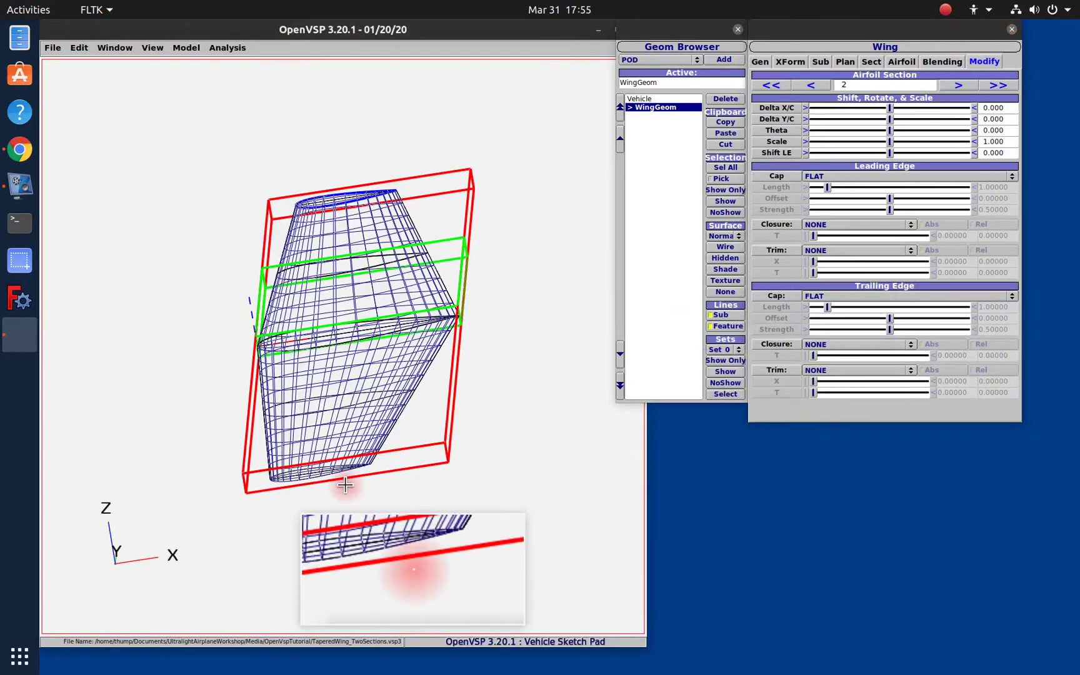
scroll(345, 485, "up", 8)
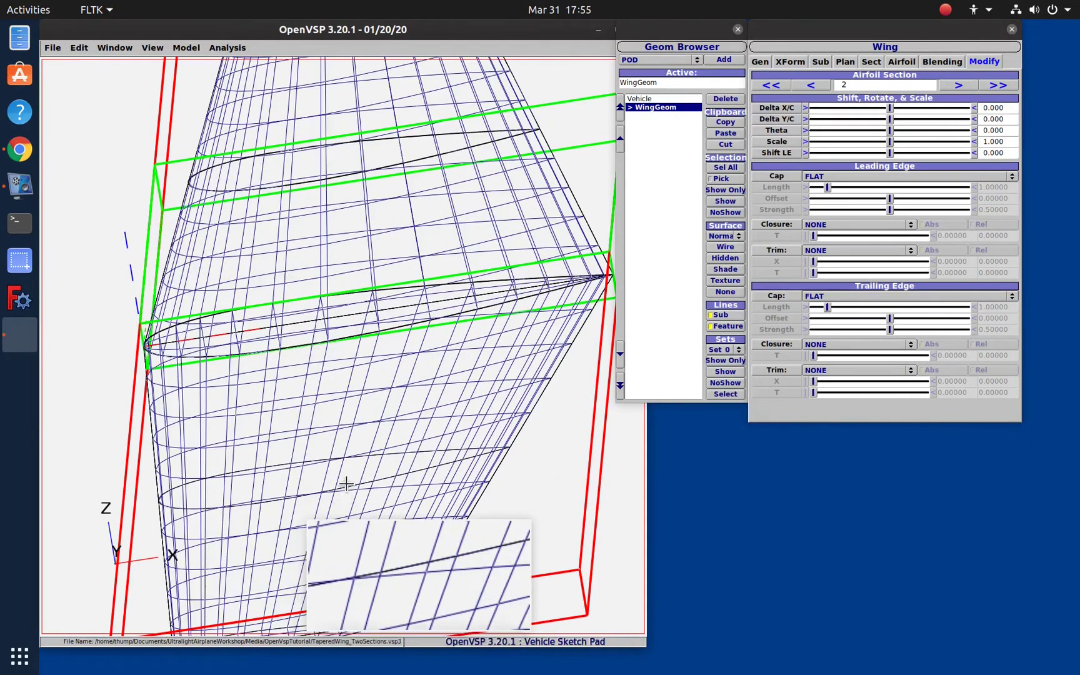
scroll(345, 484, "up", 5)
scroll(378, 509, "up", 5)
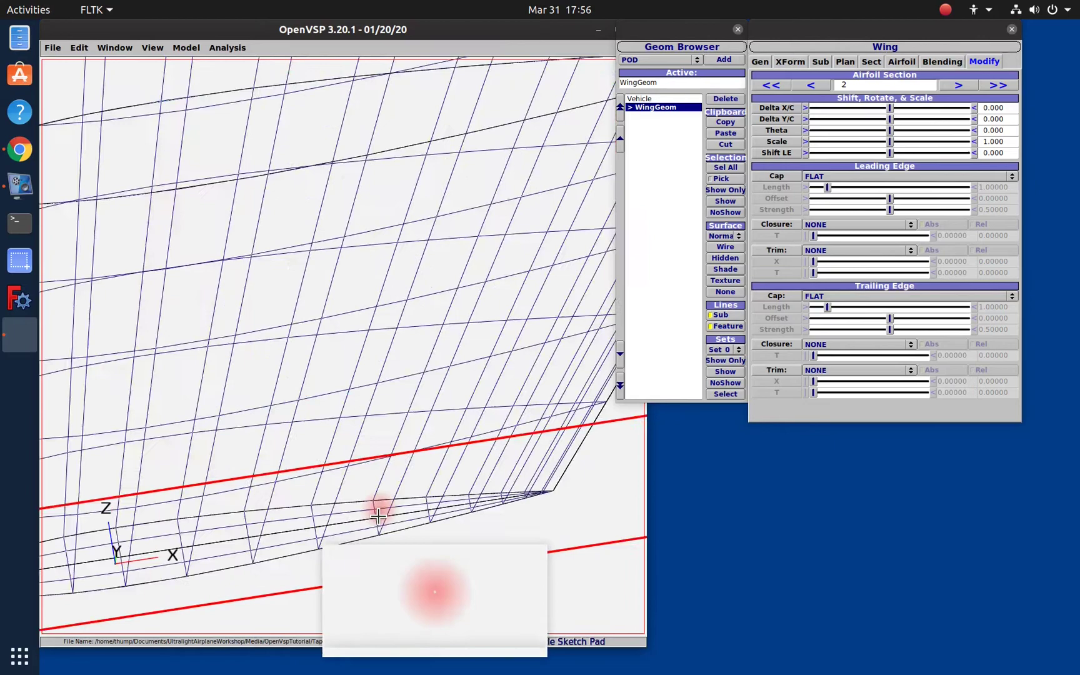
right_click_drag(378, 516, 263, 379)
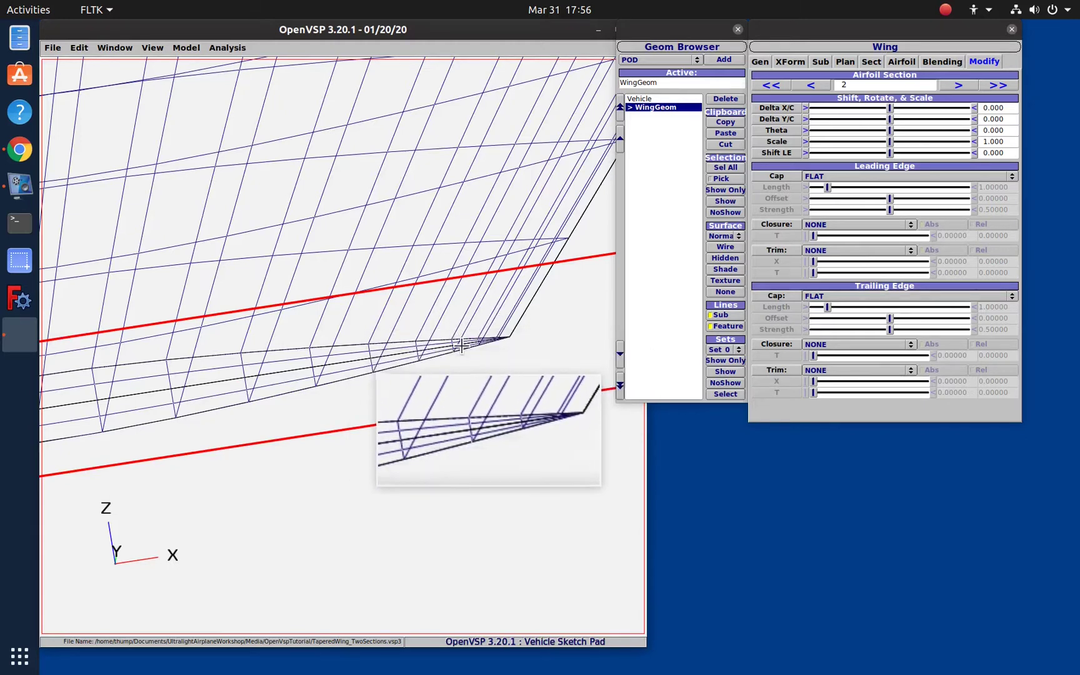
left_click(858, 370)
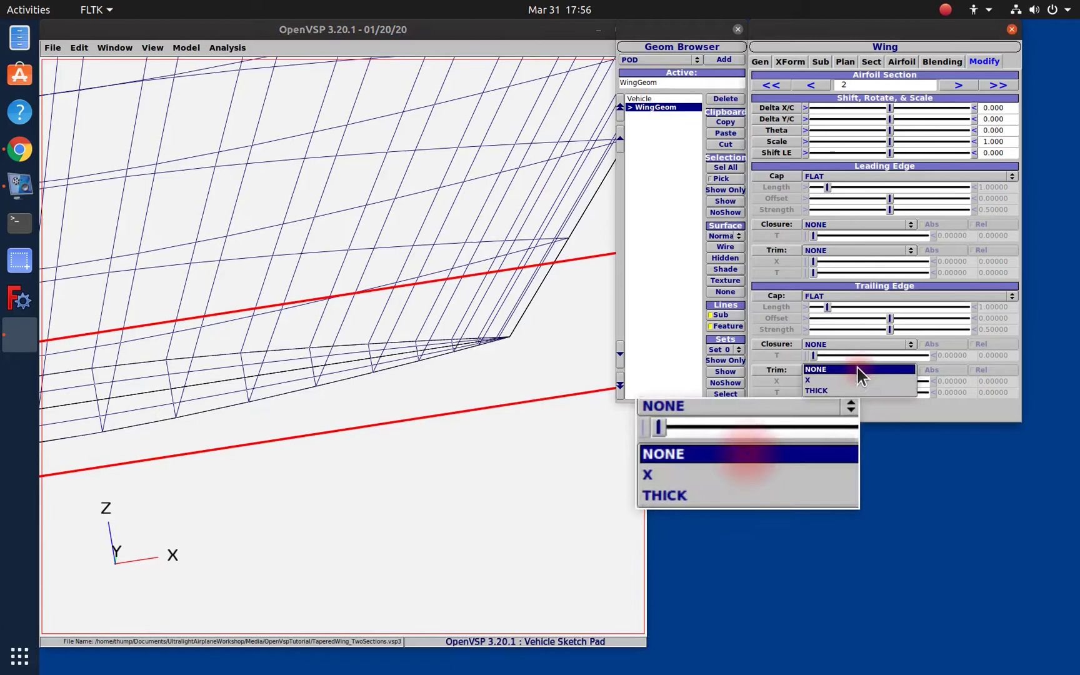
left_click(851, 380)
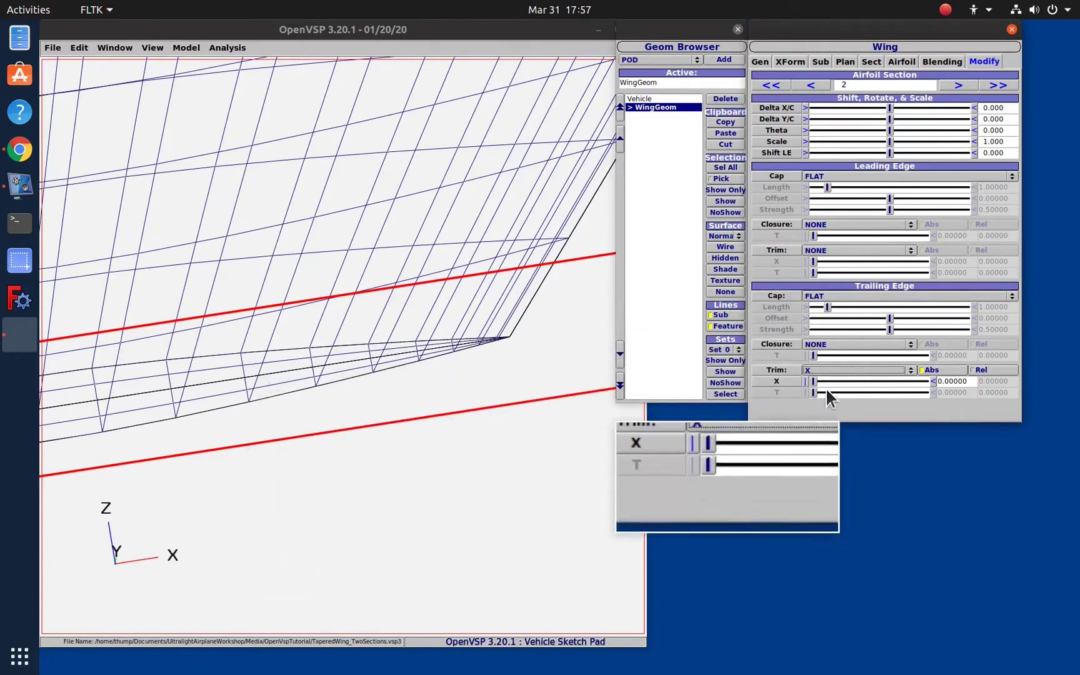
left_click(949, 381)
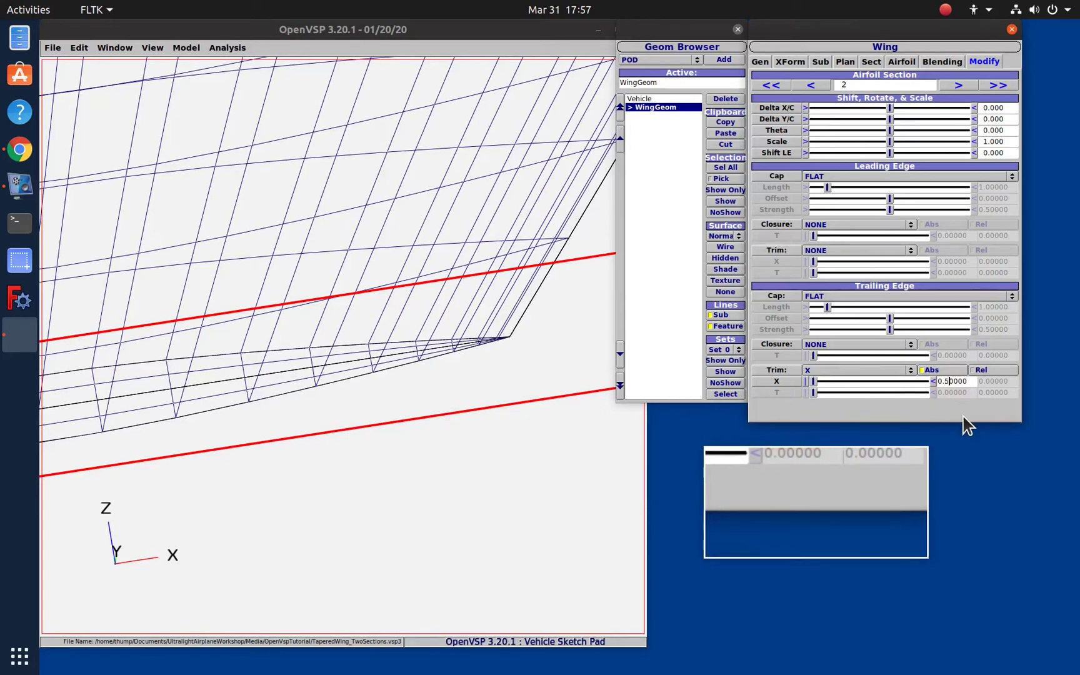
key("Return")
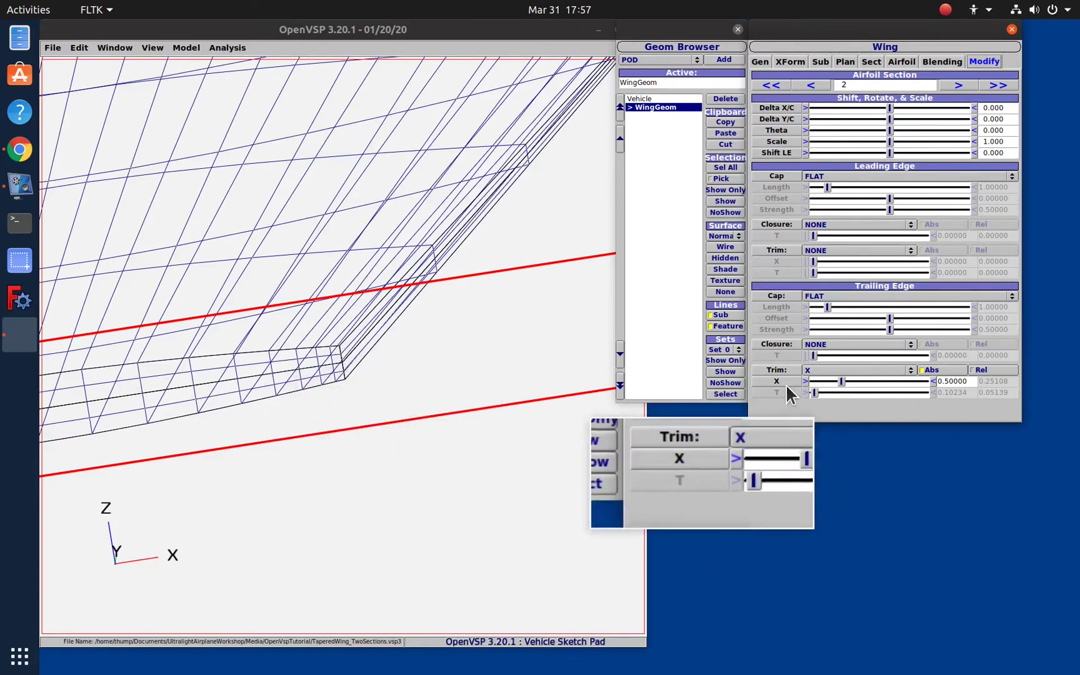
Step: Switch the trailing edge trim of airfoil section 2 to THICK, with an absolute T of 0.05000
left_click(826, 370)
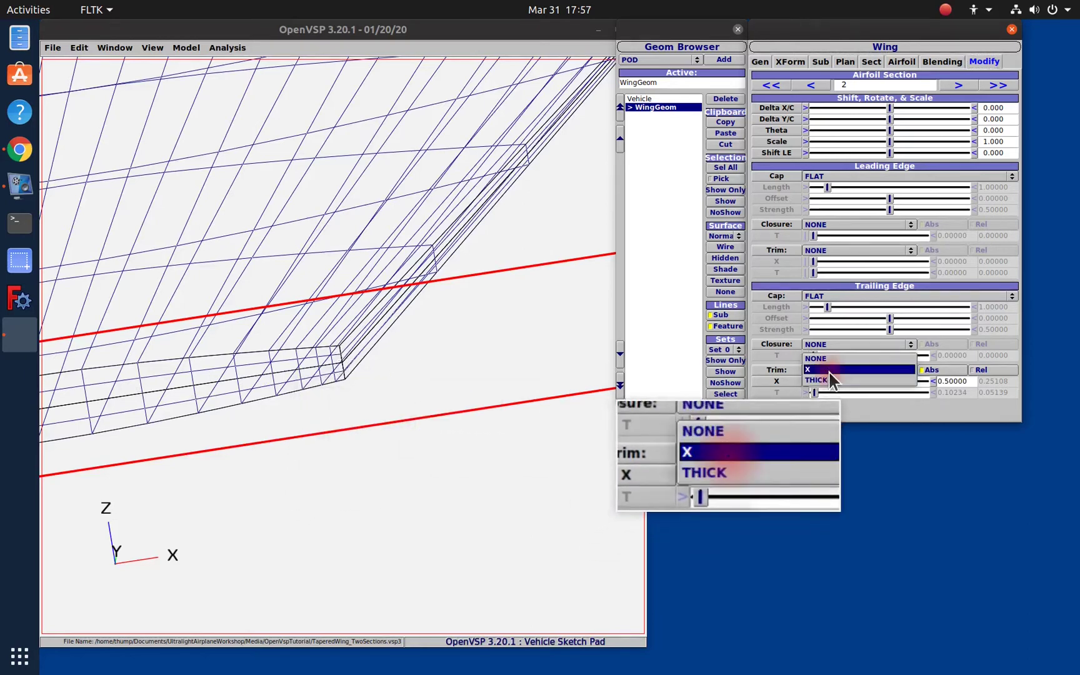
left_click(830, 377)
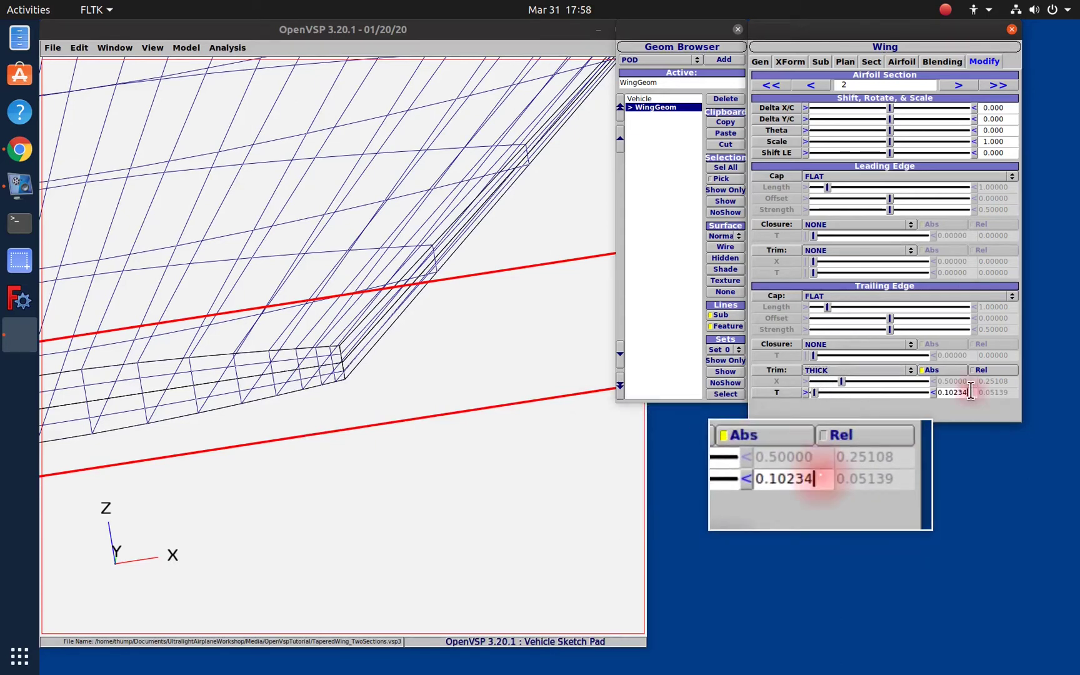
key("BackSpace")
key("BackSpace")
key("BackSpace")
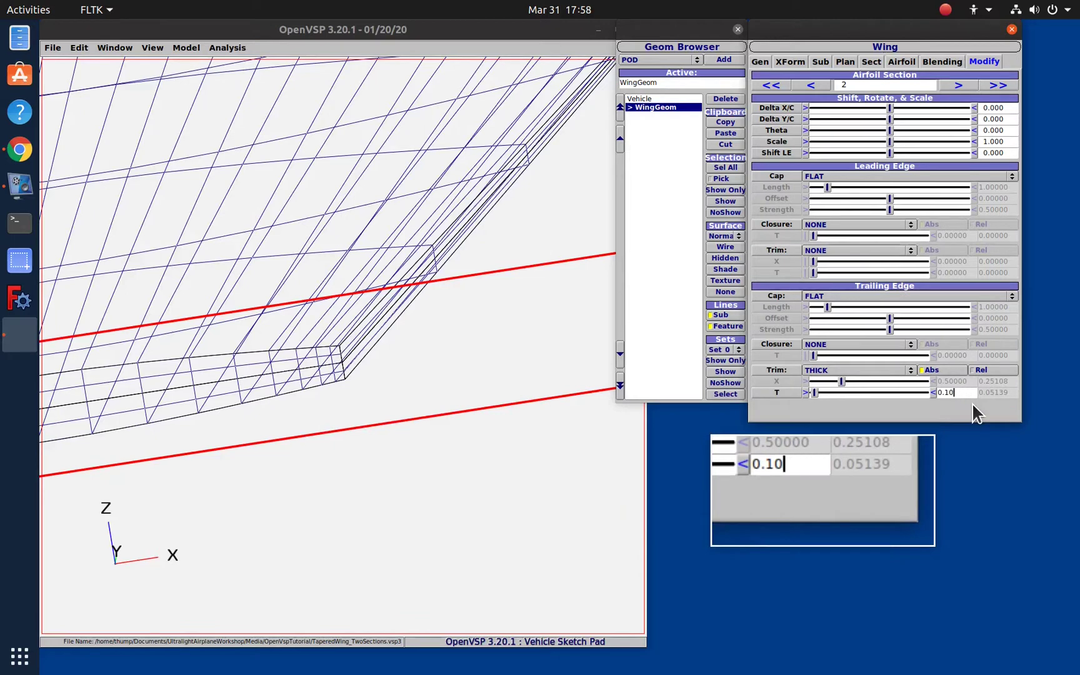
type("0")
key("Return")
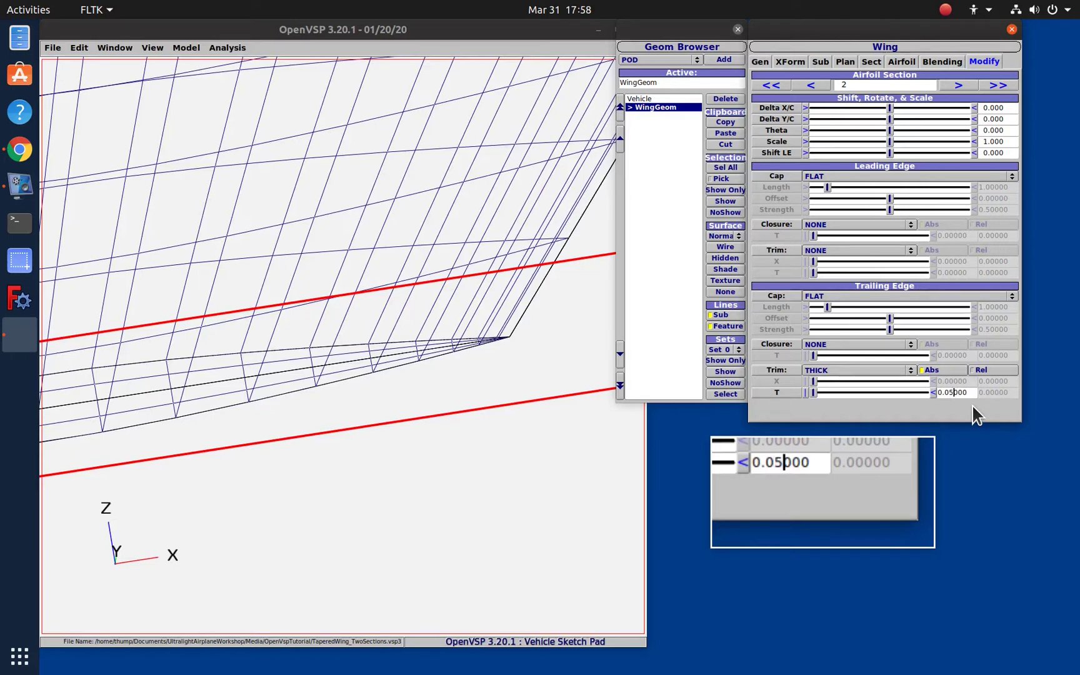
left_click(958, 392)
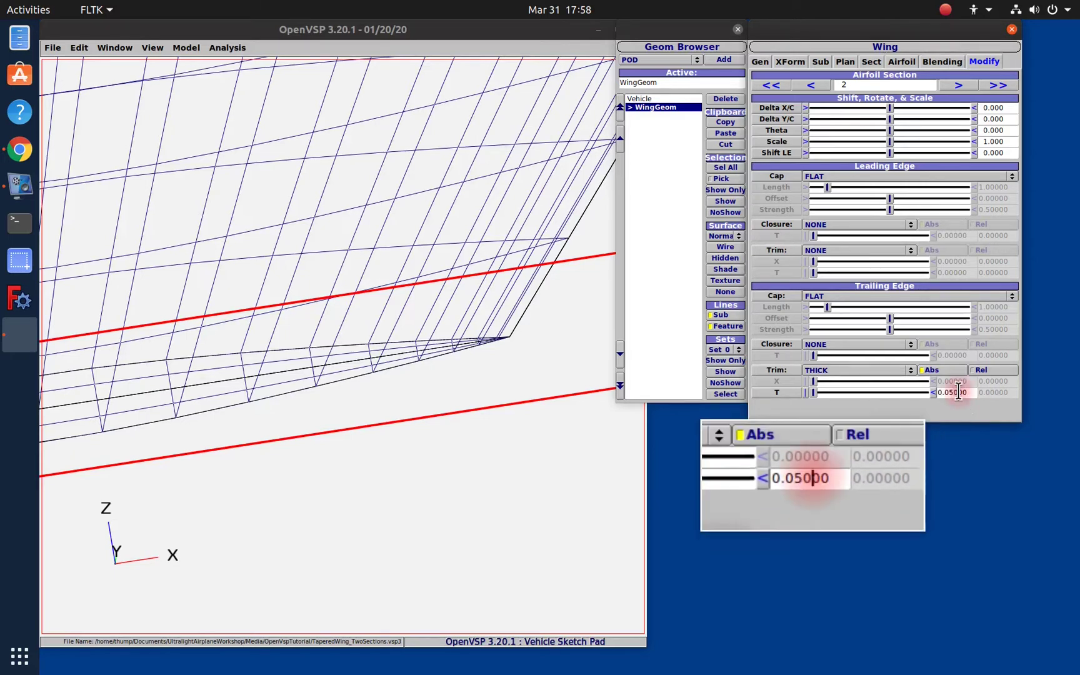
key("Return")
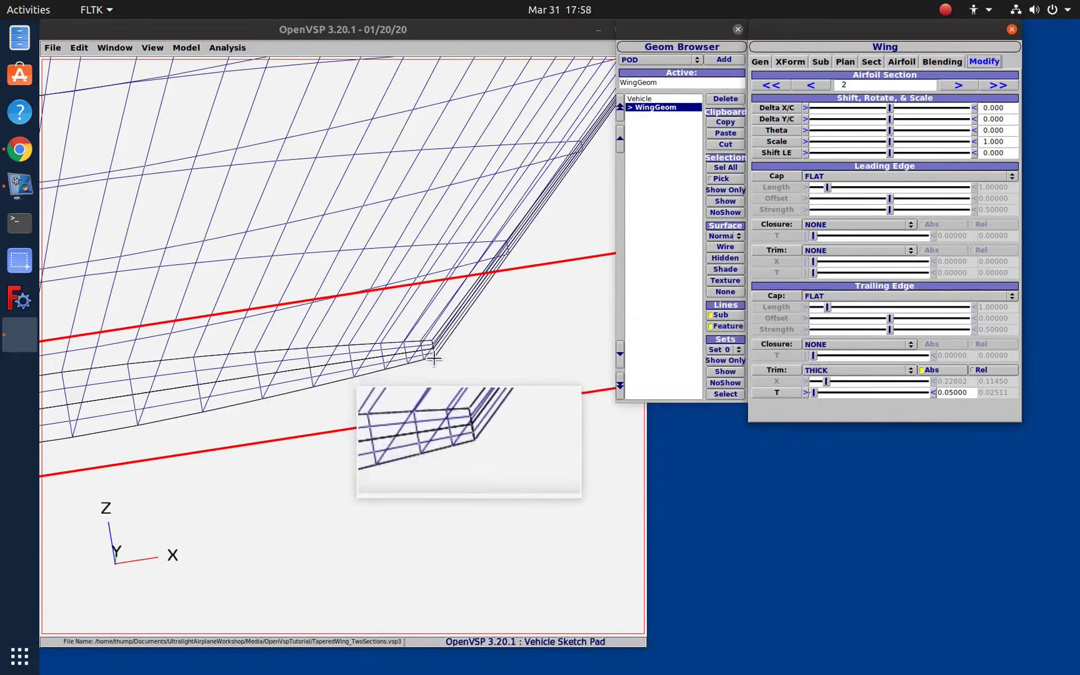
Step: Try a ROUND cap on the trimmed trailing edge of airfoil section 2
left_click(844, 295)
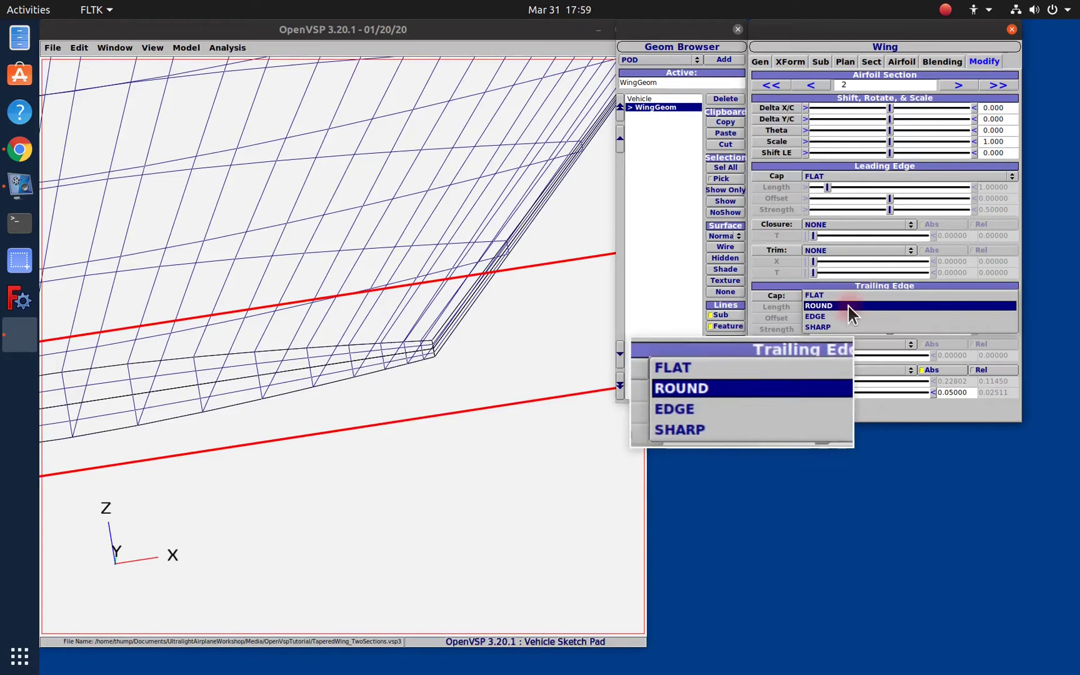
left_click(847, 306)
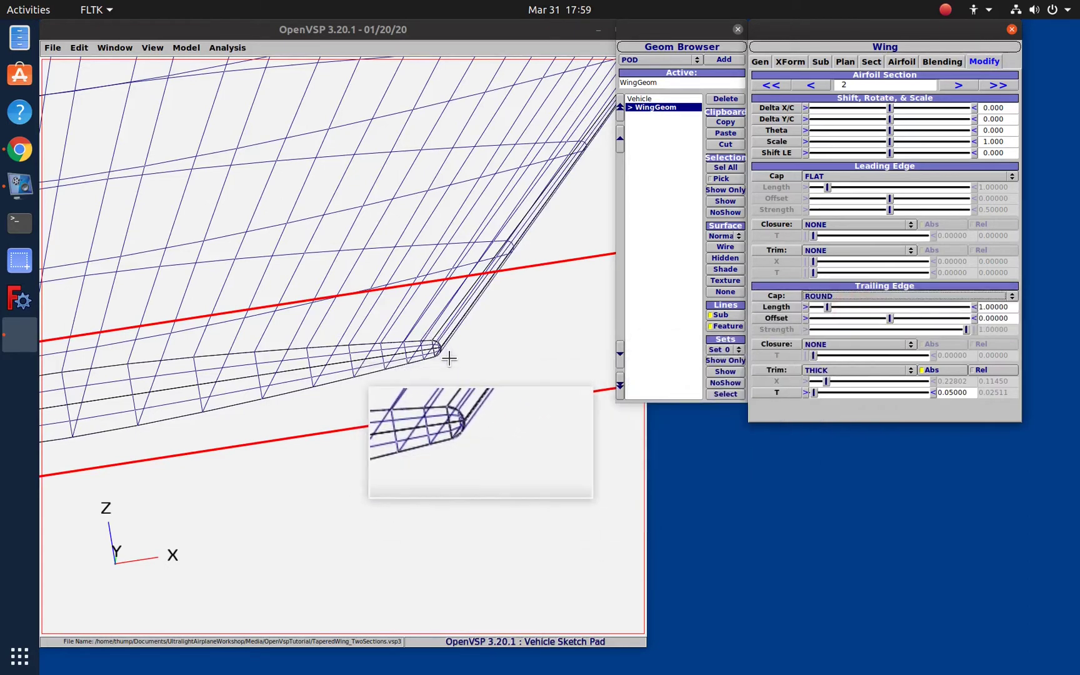
scroll(454, 344, "up", 5)
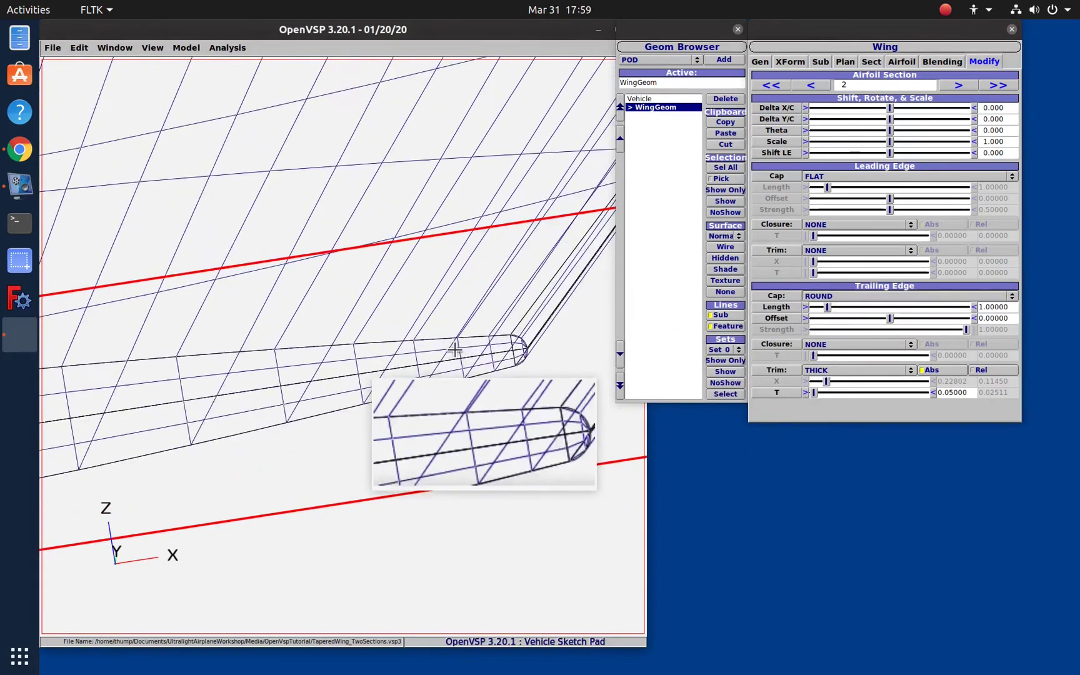
right_click_drag(467, 342, 324, 361)
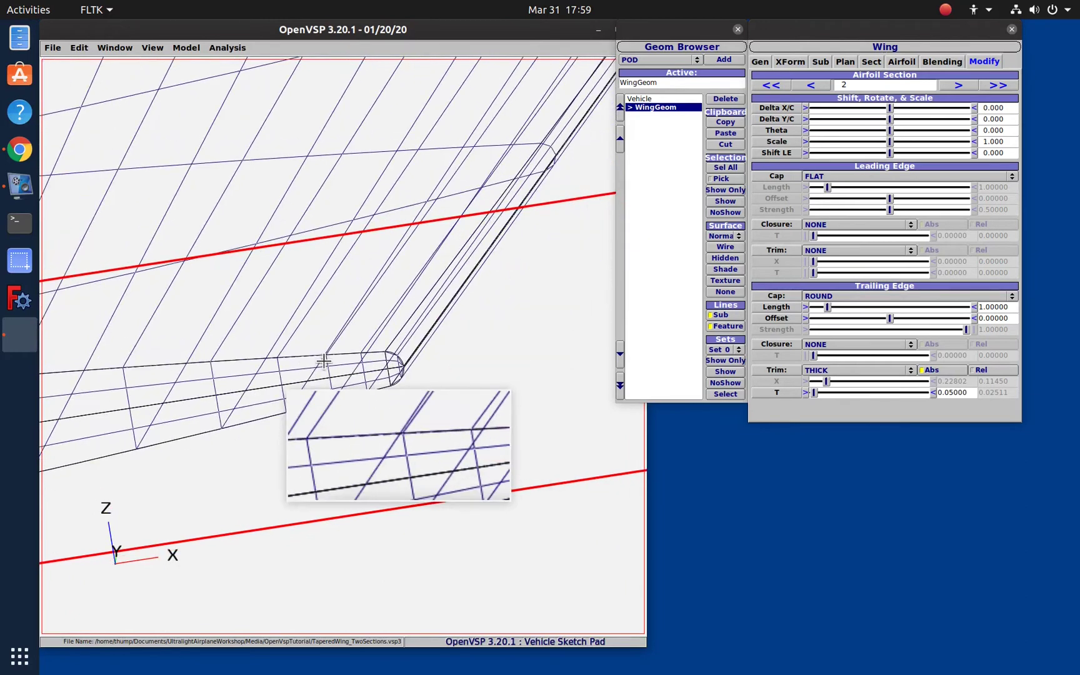
scroll(372, 353, "up", 3)
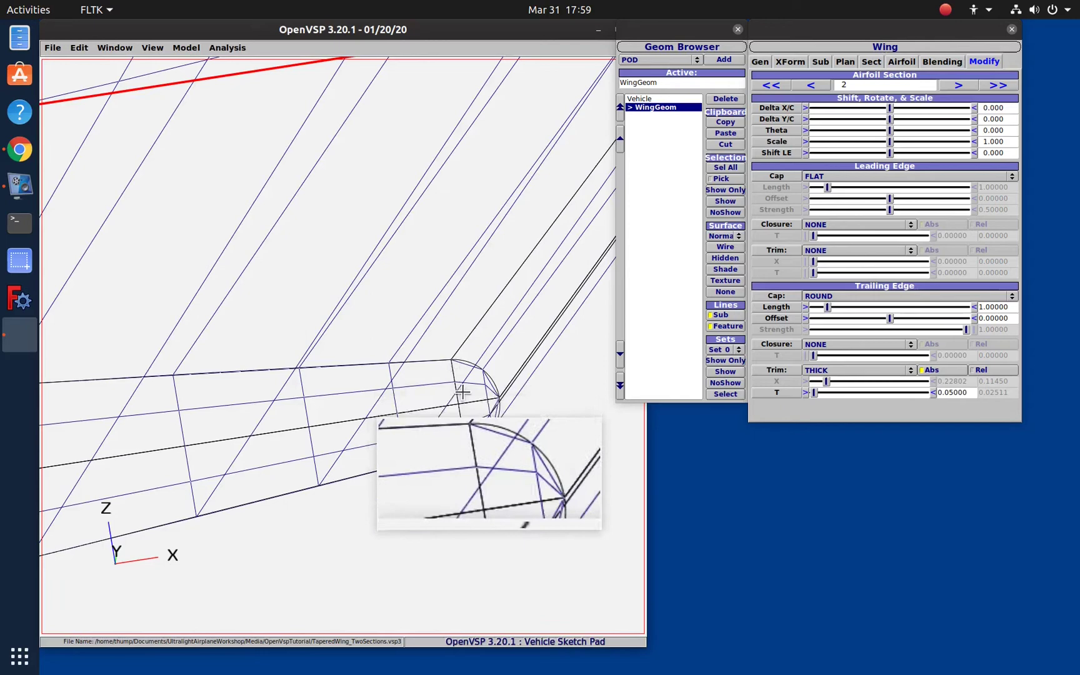
Step: Set the round trailing edge cap's Length to 2.00000 and raise its Offset to 0.58824
double_click(983, 306)
type("2")
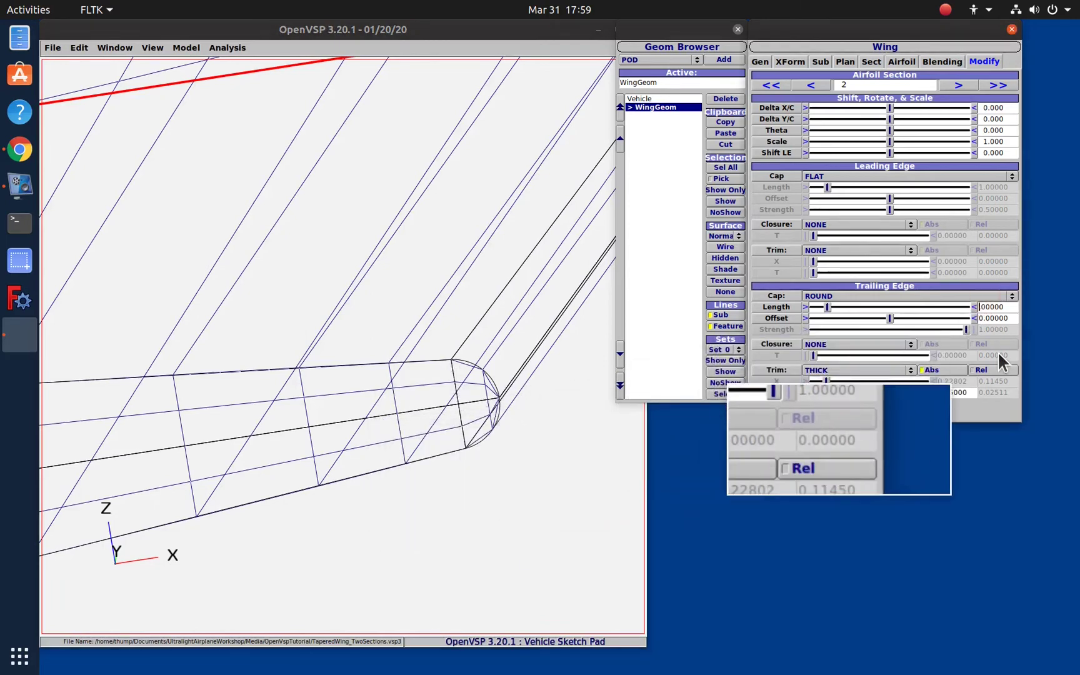
key("Return")
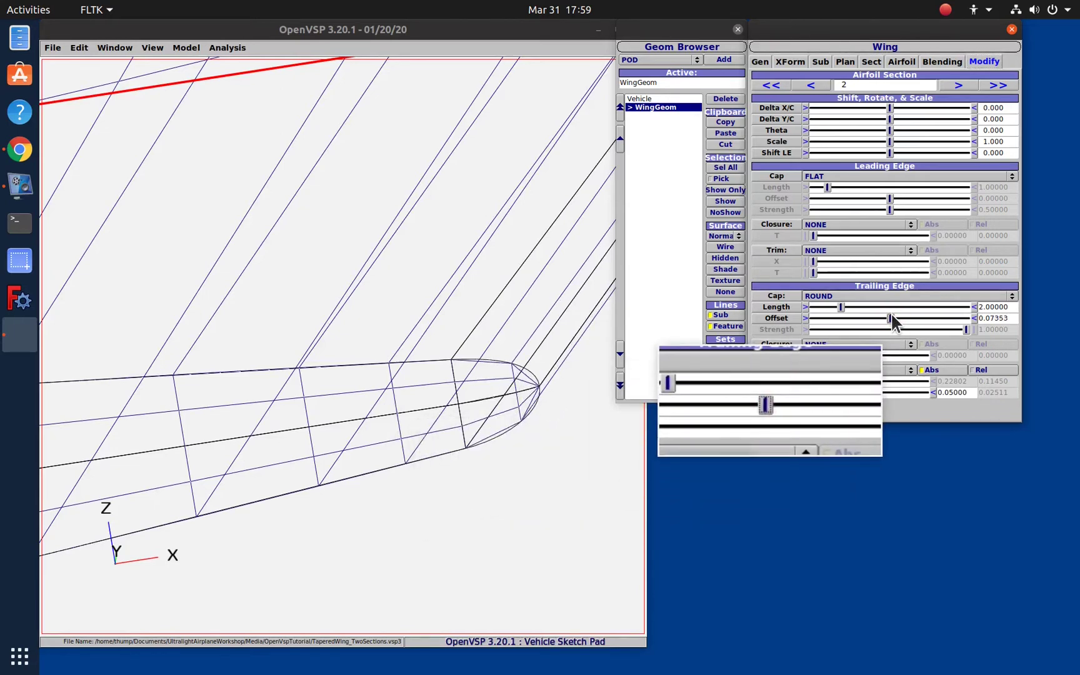
left_click_drag(892, 315, 893, 321)
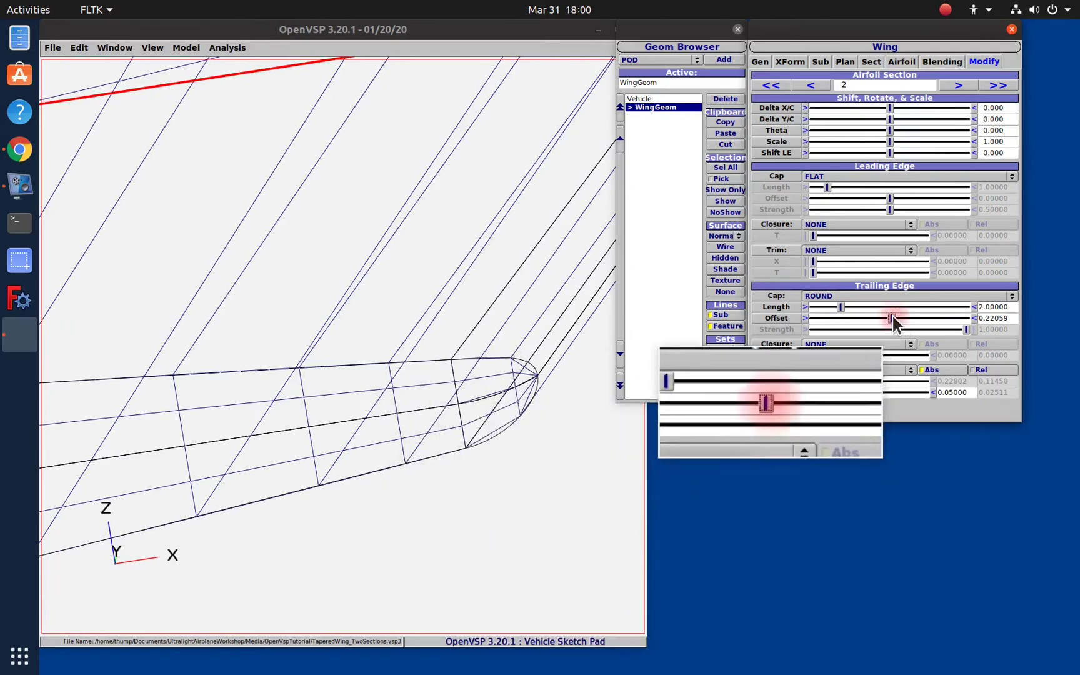
left_click_drag(892, 315, 895, 317)
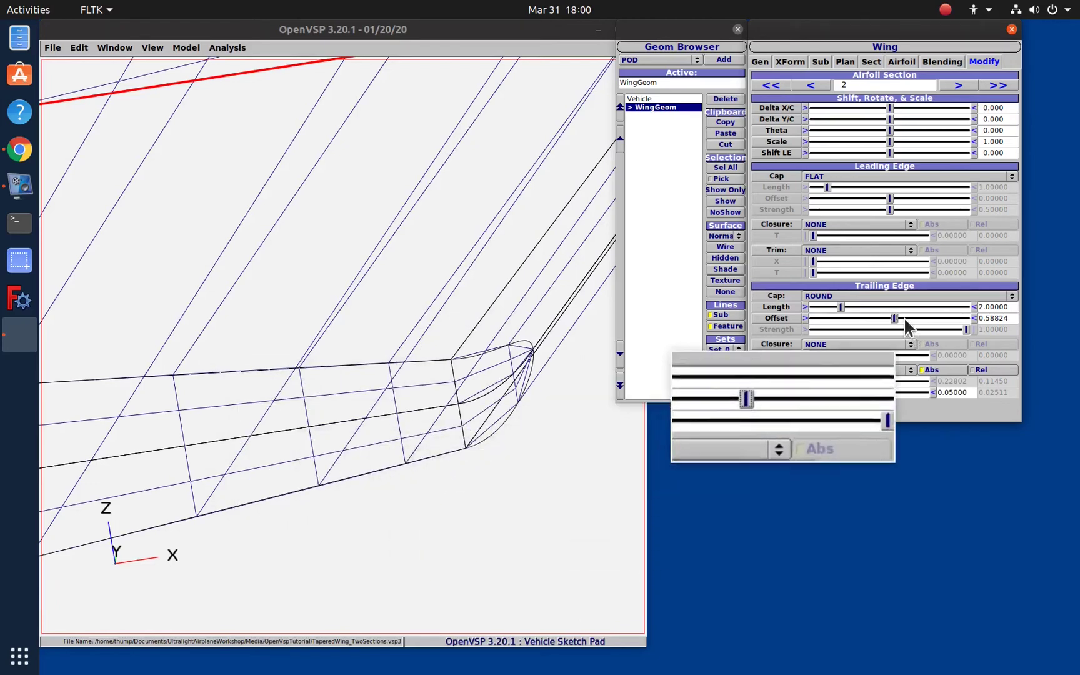
Step: Try an EDGE cap on the trailing edge and reset its Offset to 0.00000
left_click(884, 294)
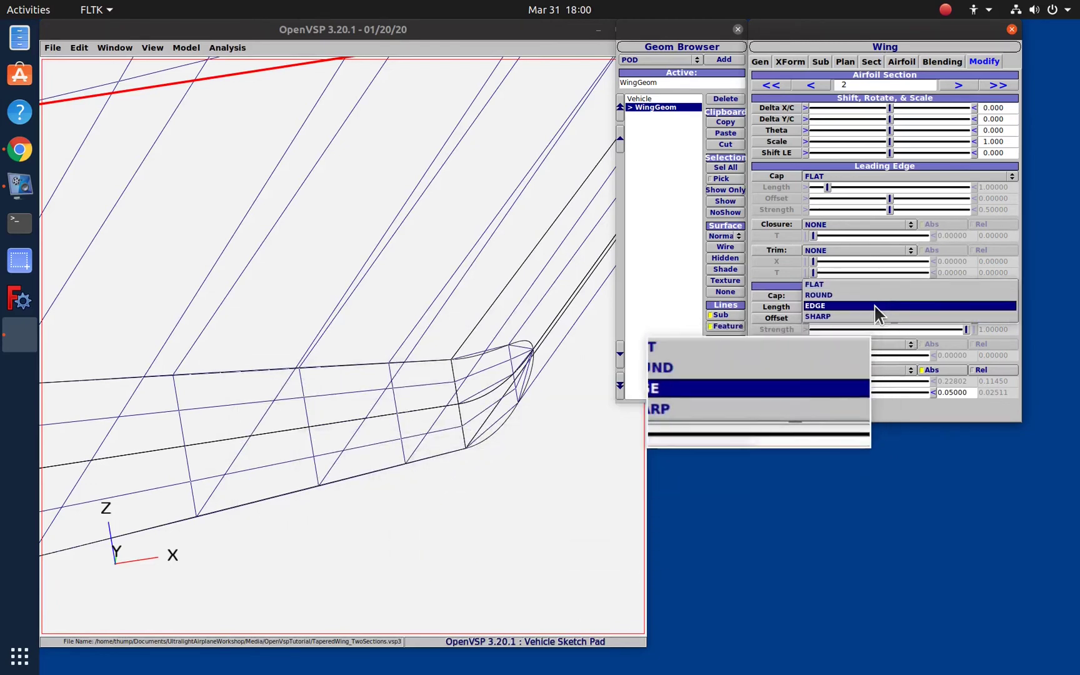
left_click(875, 305)
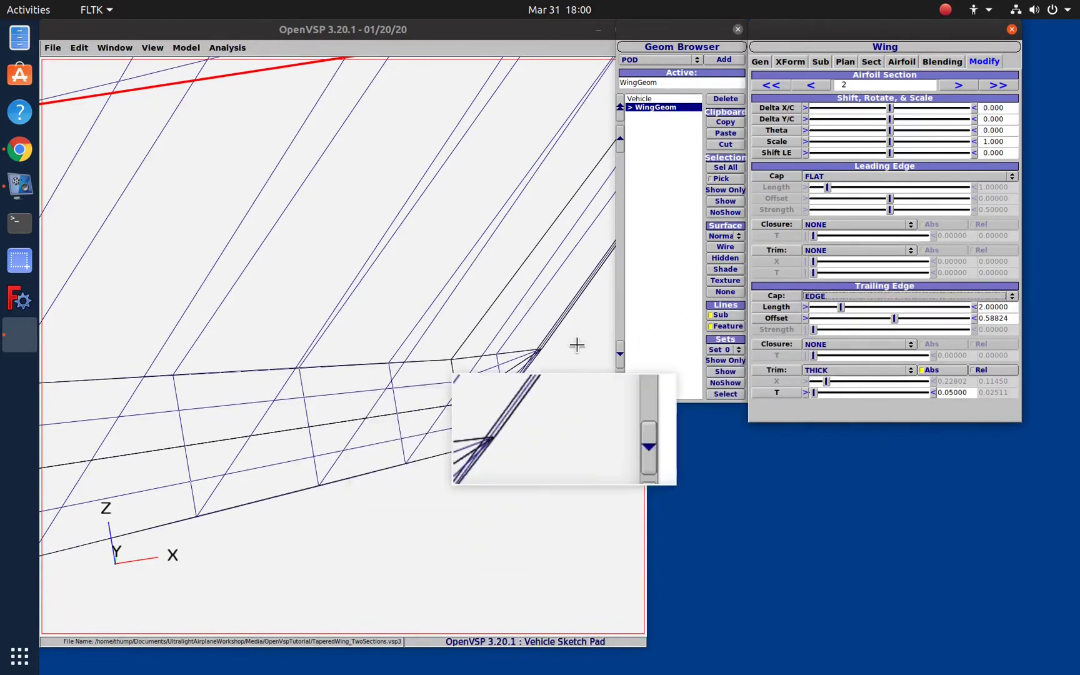
double_click(989, 318)
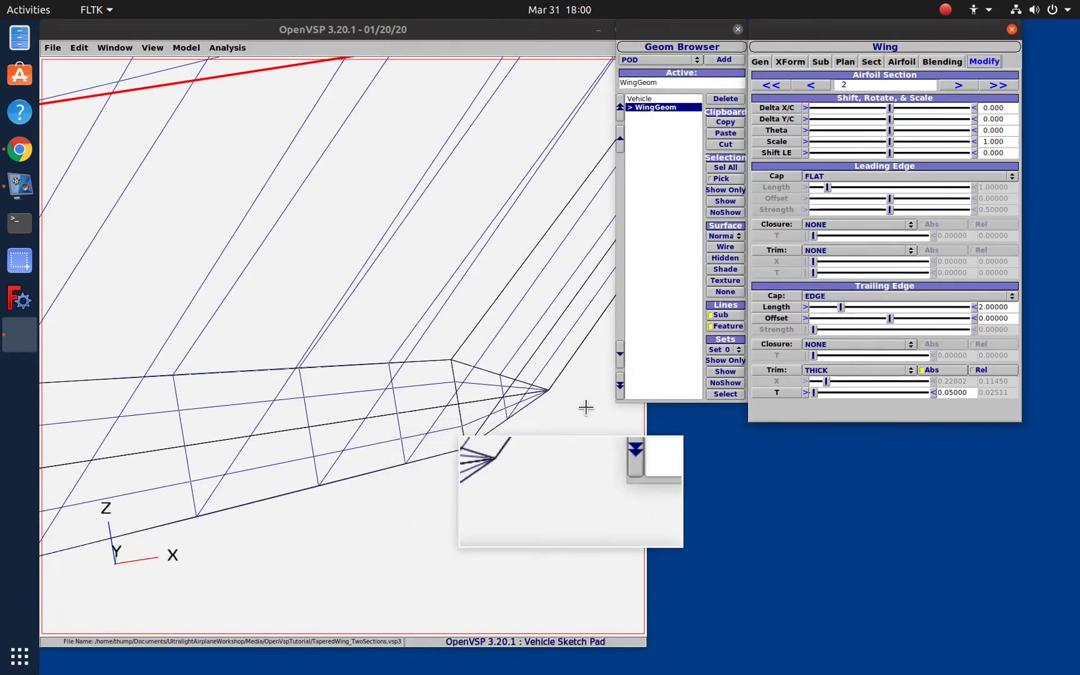
Step: Try a SHARP cap on the trailing edge, with its Strength raised to 0.73897
left_click(860, 293)
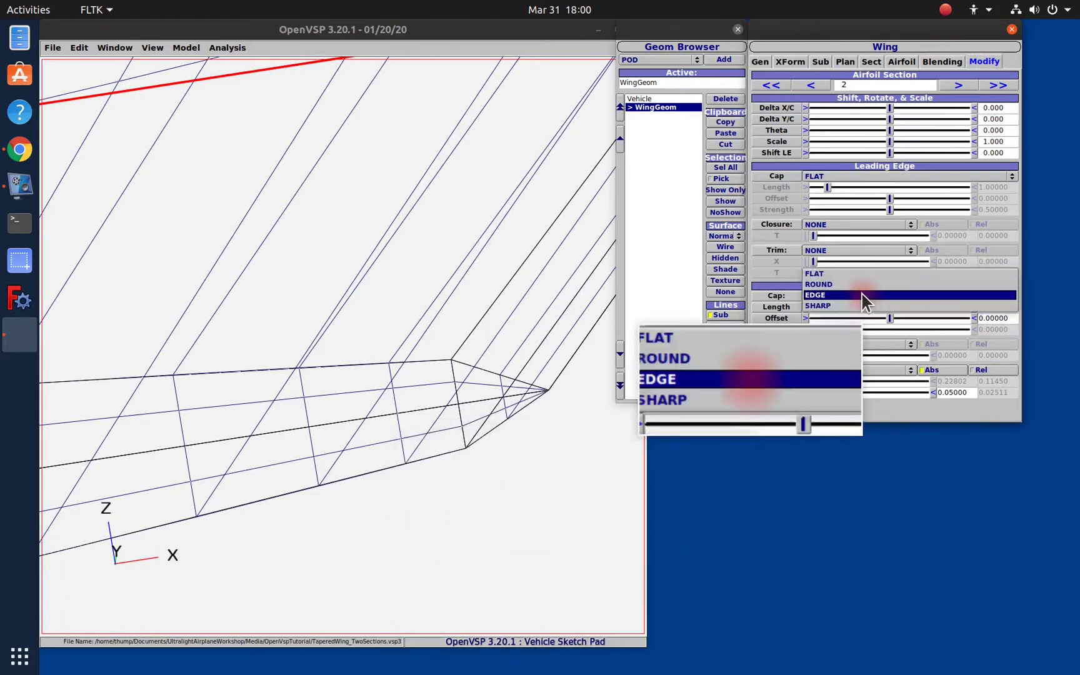
left_click(848, 305)
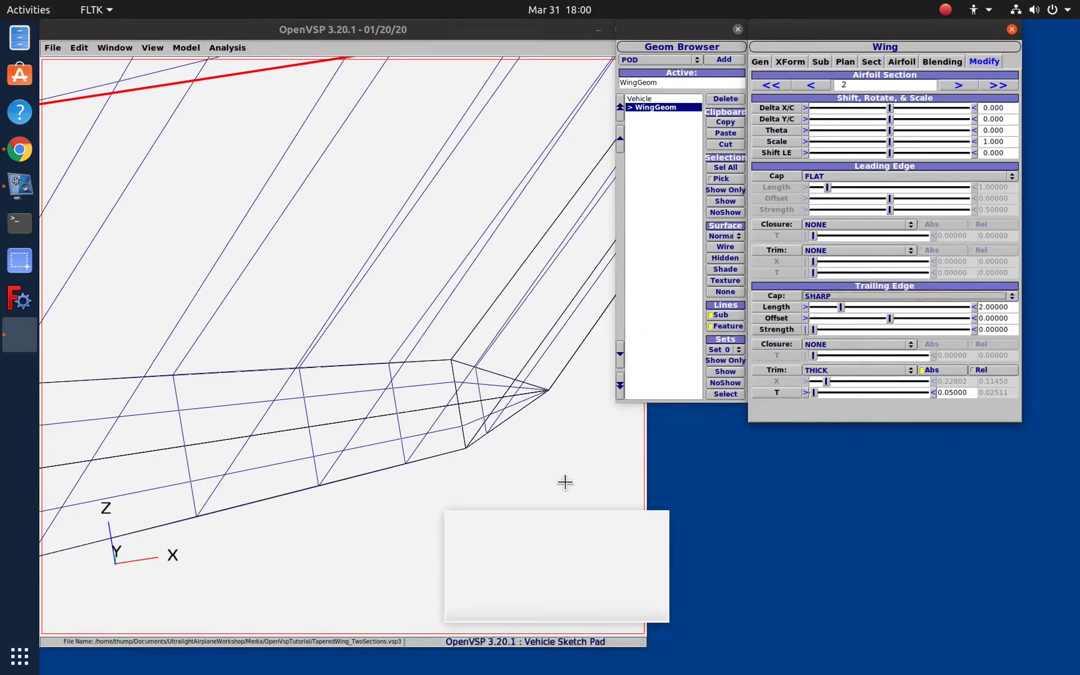
left_click(855, 292)
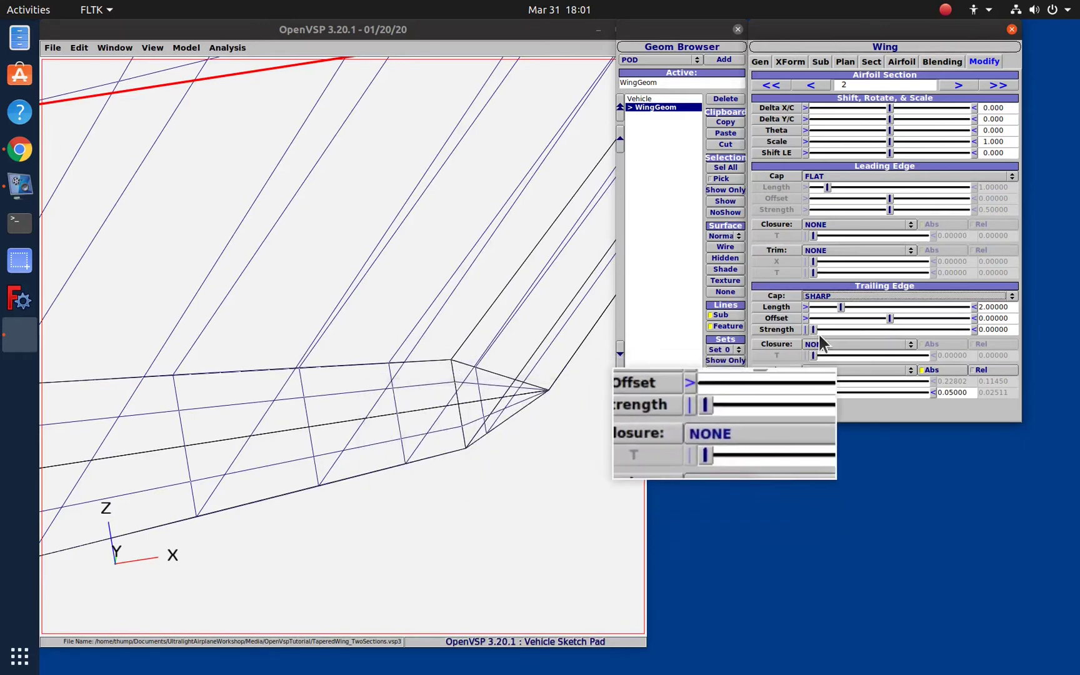
left_click_drag(813, 329, 925, 332)
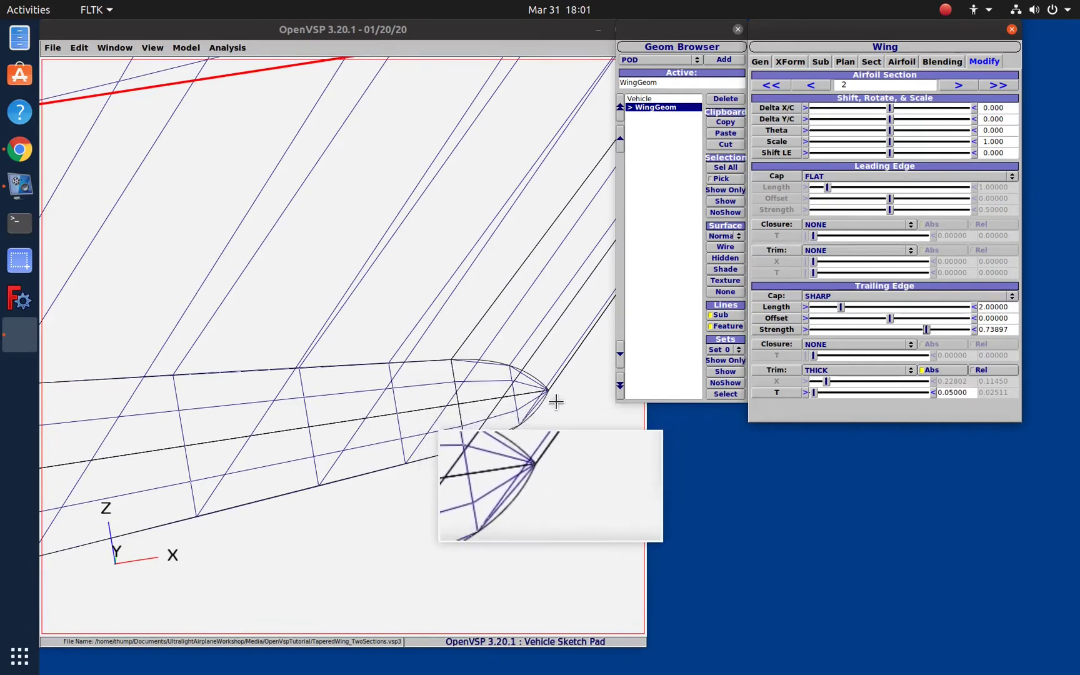
Step: Return the trailing edge of airfoil section 2 to a FLAT cap and its Trim to NONE
left_click(848, 295)
left_click(850, 263)
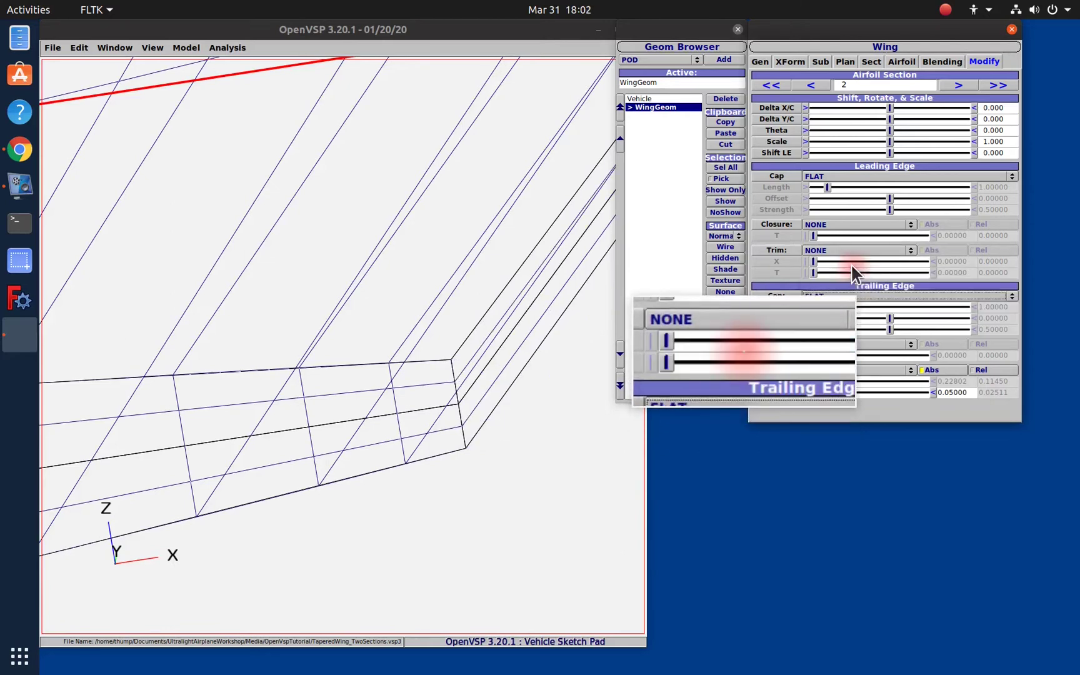
left_click(841, 369)
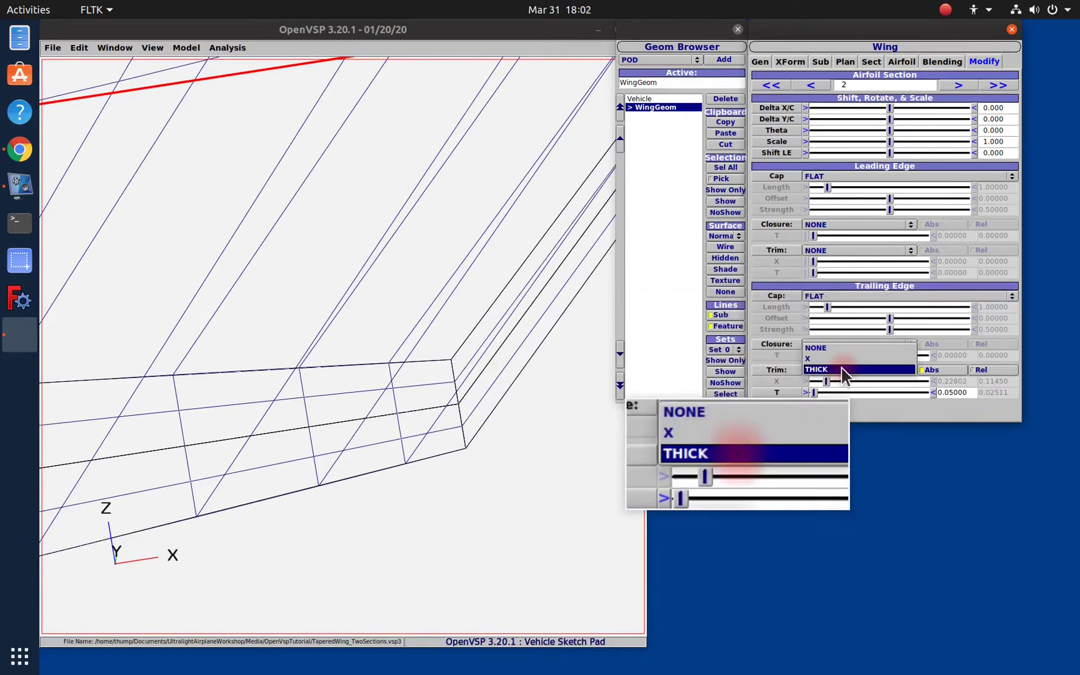
left_click(847, 348)
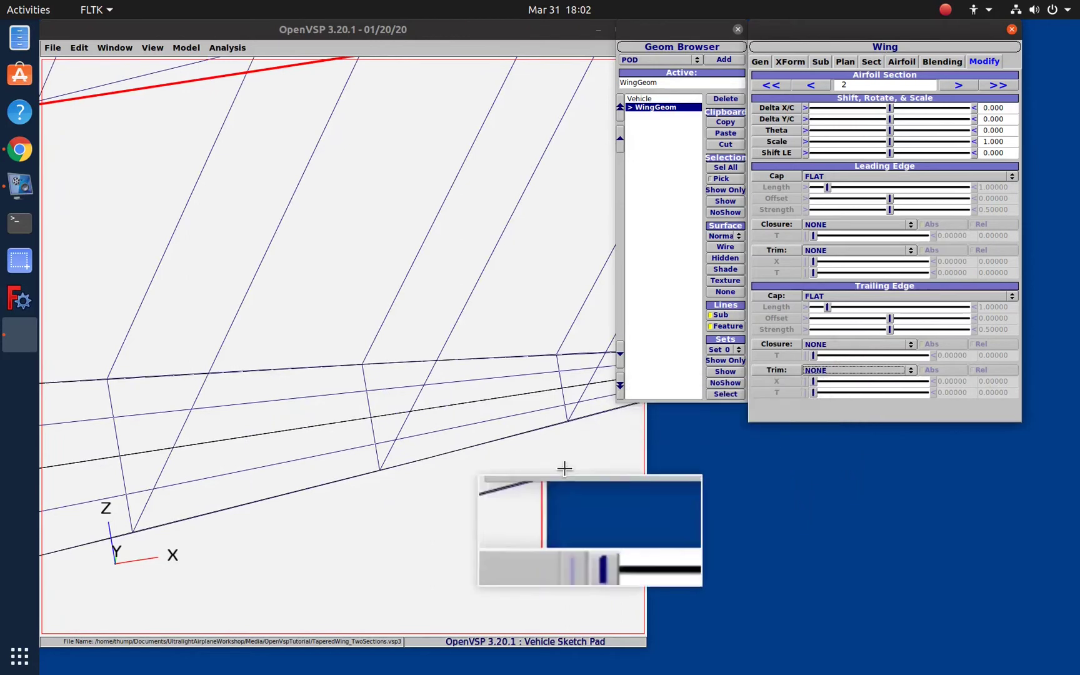
Step: Apply a SKEW LOWER closure to section 2's trailing edge, trying thickness T at 0.05025 and 0.10050 before resetting it to 0.00000
left_click_drag(493, 463, 122, 506)
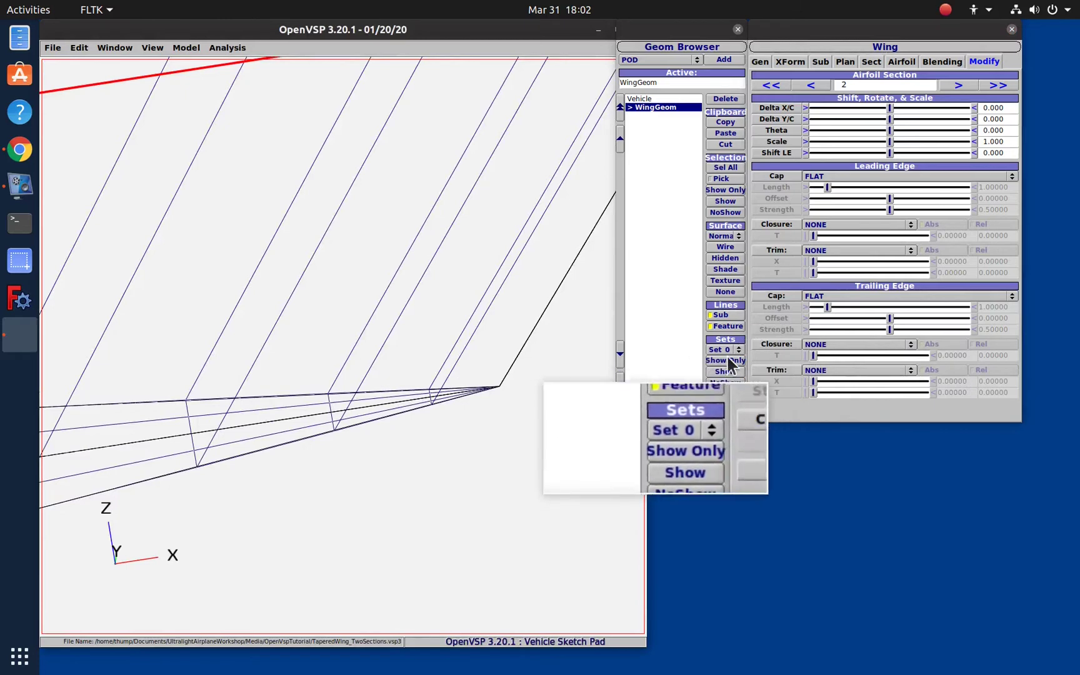
left_click(863, 343)
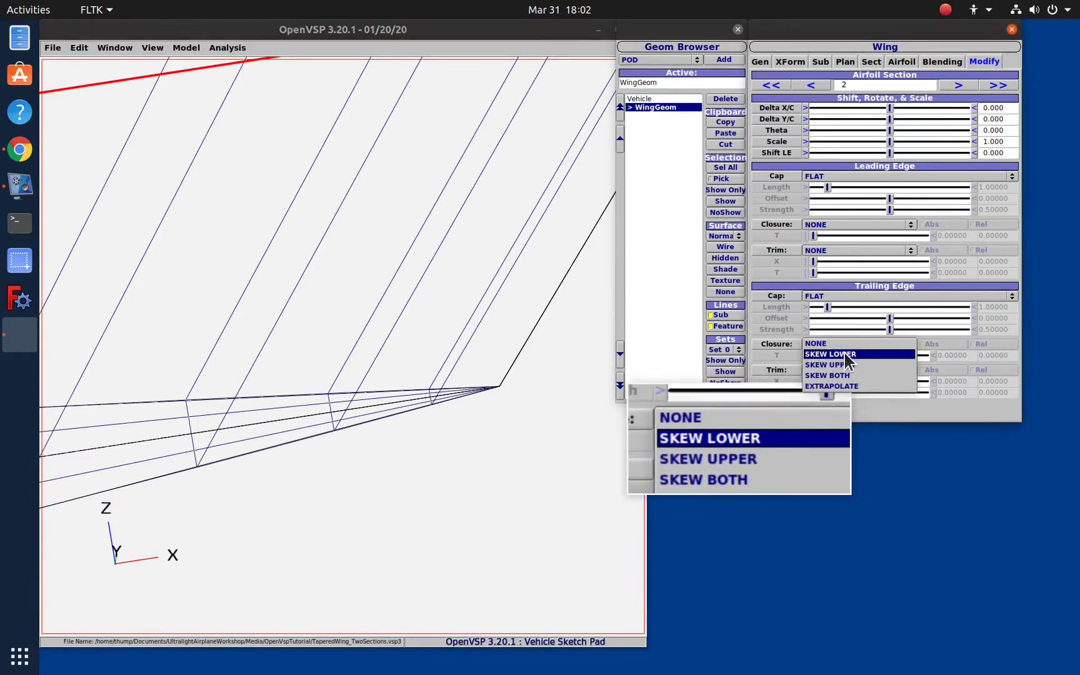
left_click(844, 354)
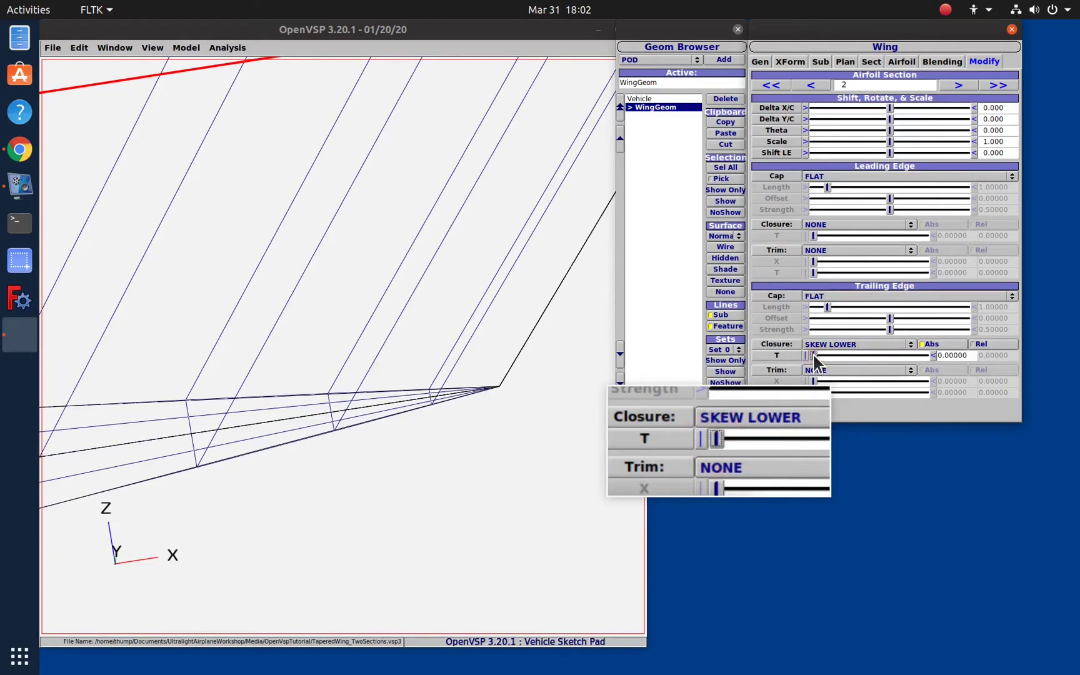
left_click_drag(813, 354, 811, 353)
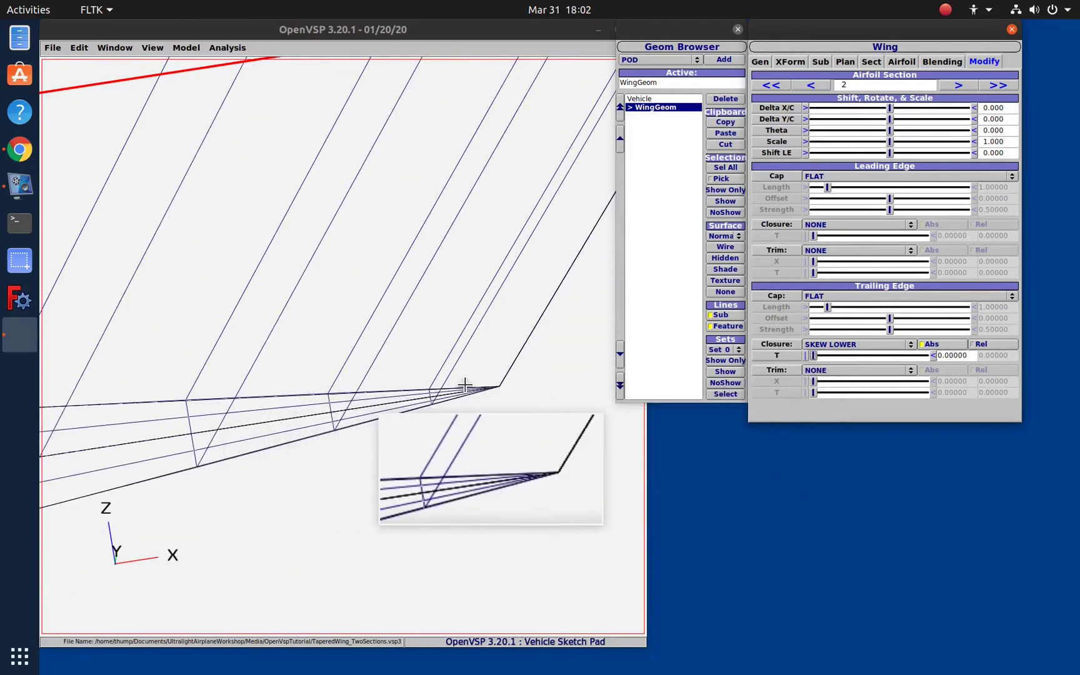
left_click(814, 355)
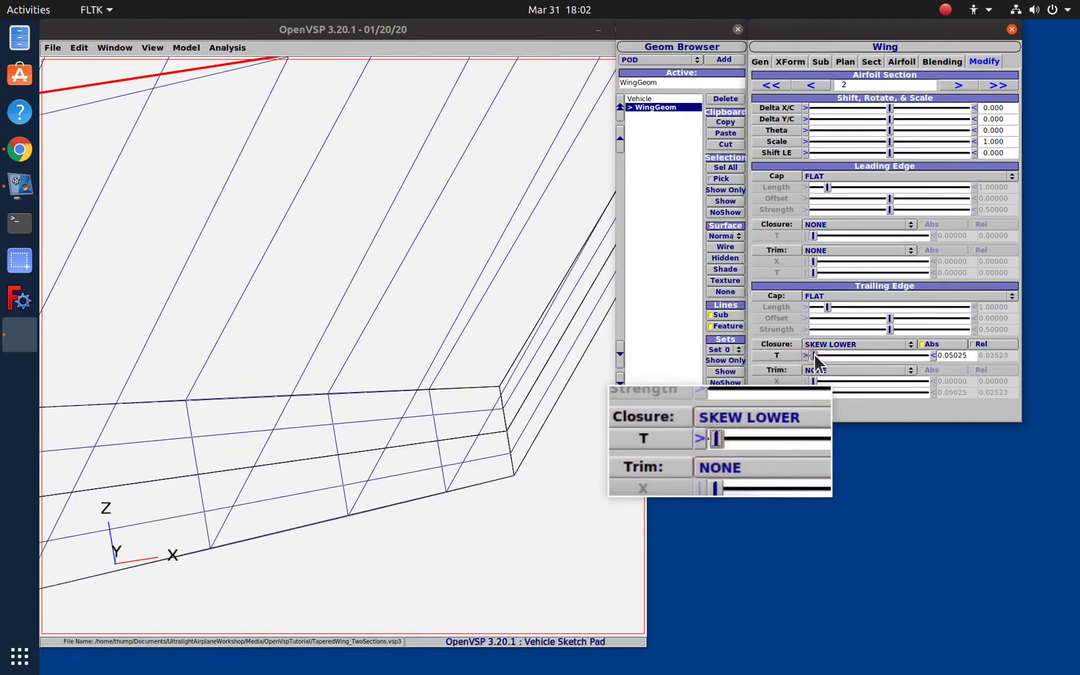
left_click(813, 354)
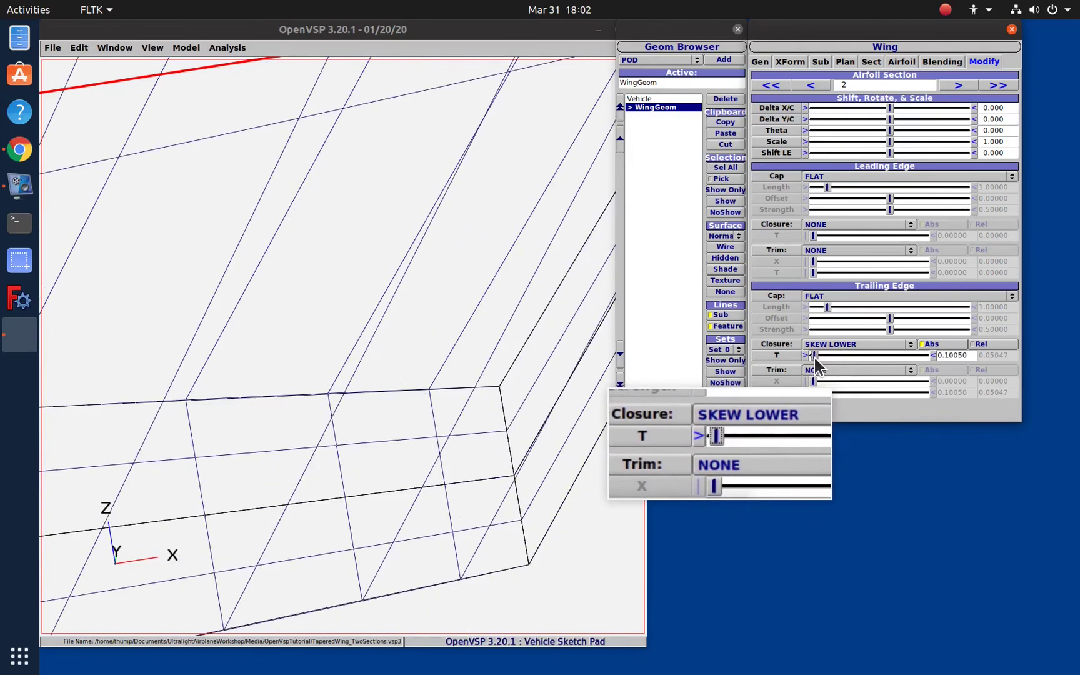
left_click_drag(813, 355, 806, 355)
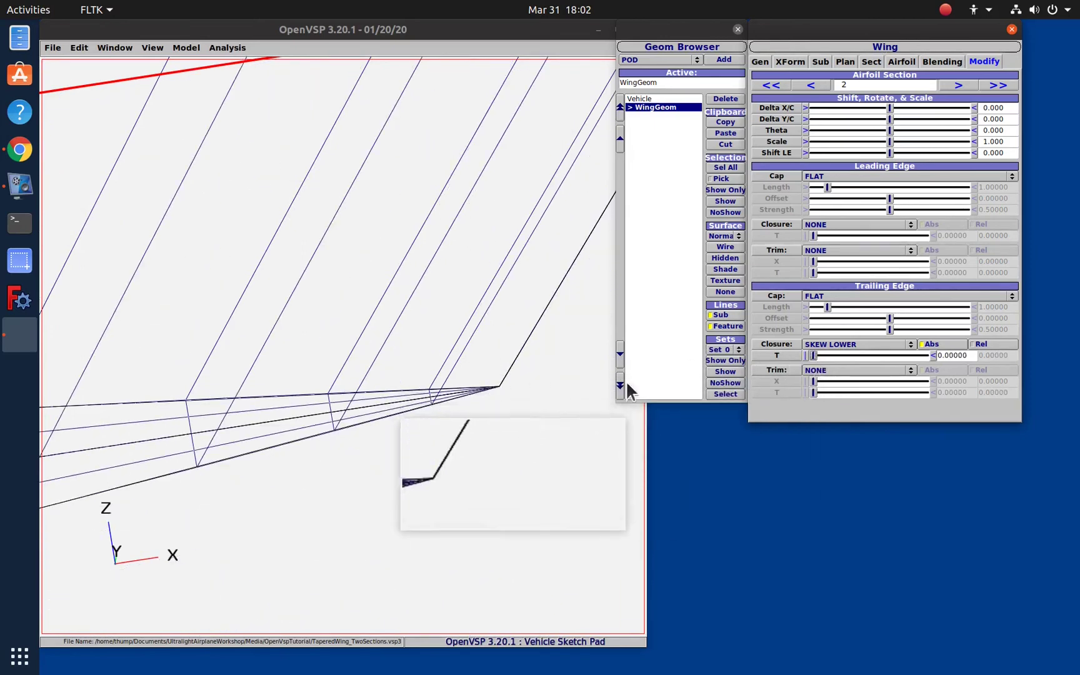
Step: Vary the SKEW LOWER closure's thickness T from 0.10050 back to 0.00000, and leave it at 0.15075
left_click(811, 354)
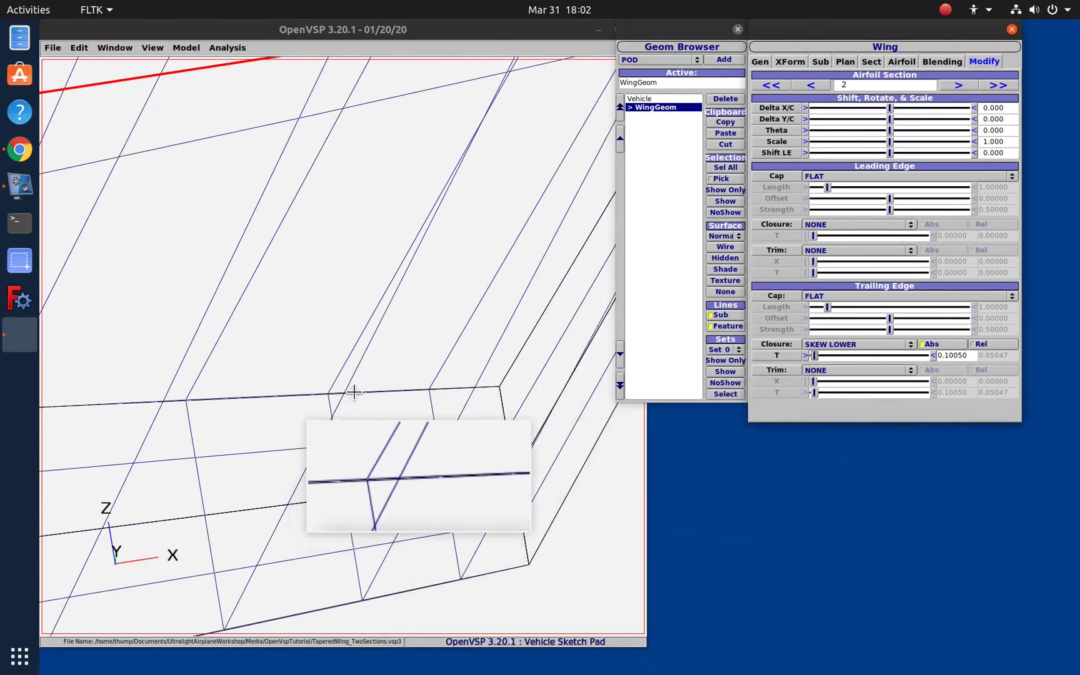
scroll(368, 394, "down", 5)
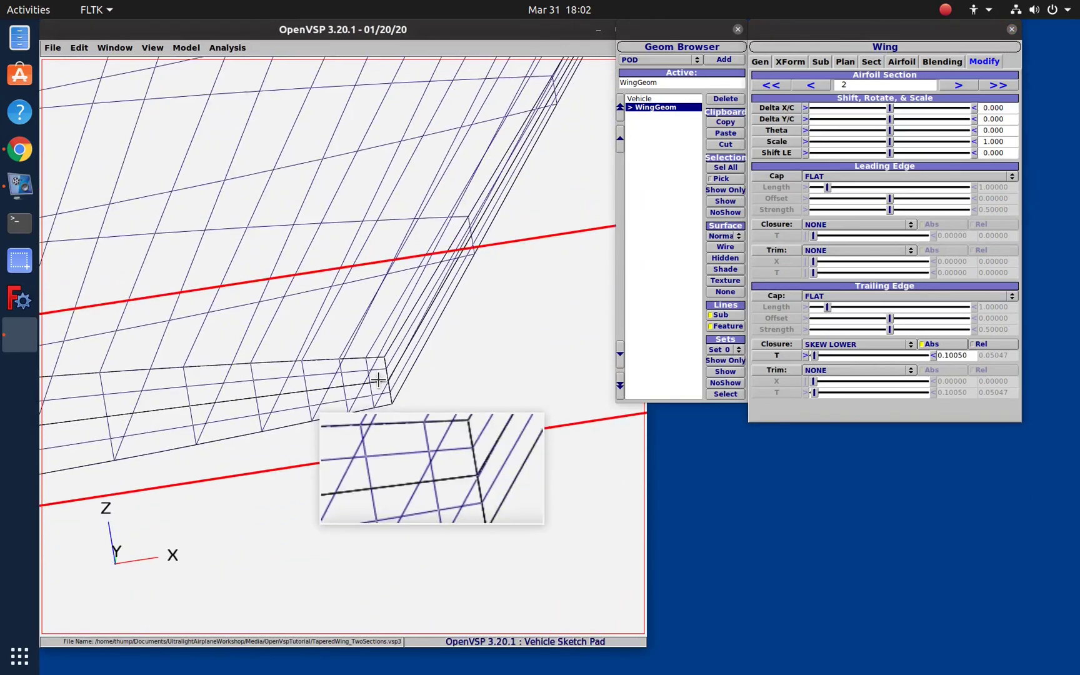
scroll(383, 375, "down", 4)
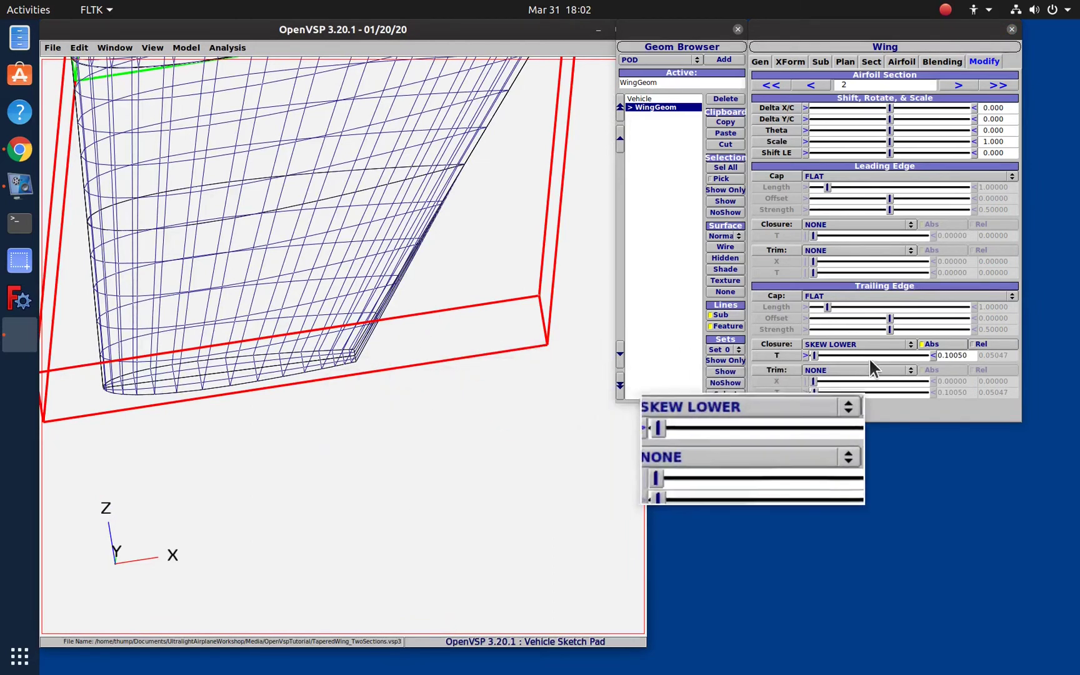
left_click(809, 354)
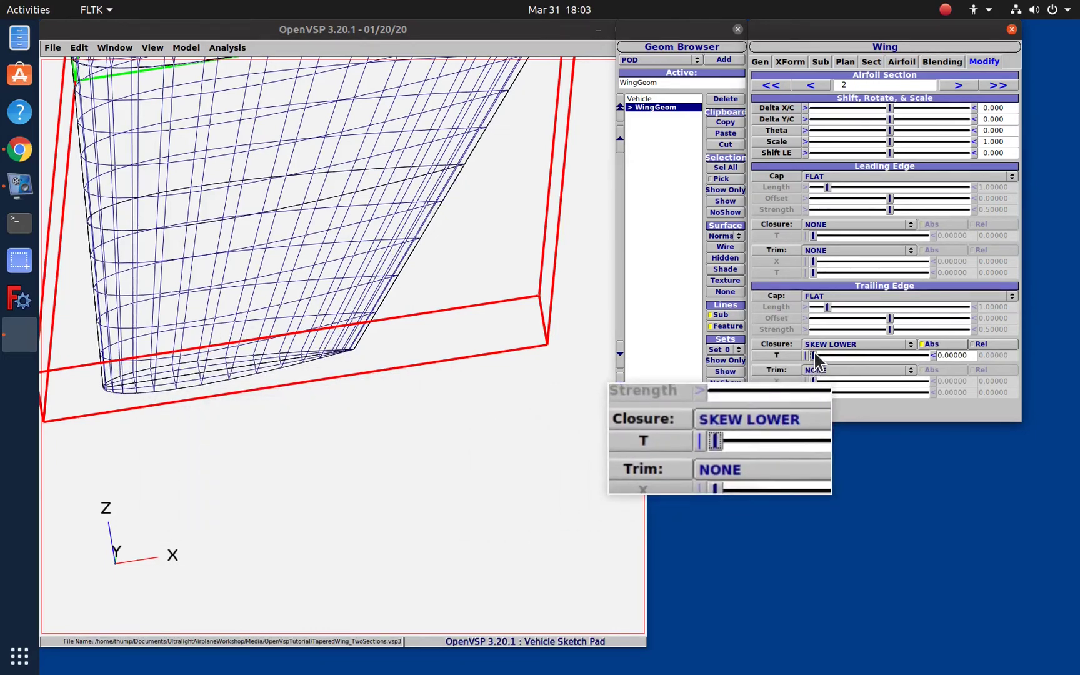
left_click_drag(814, 351, 815, 351)
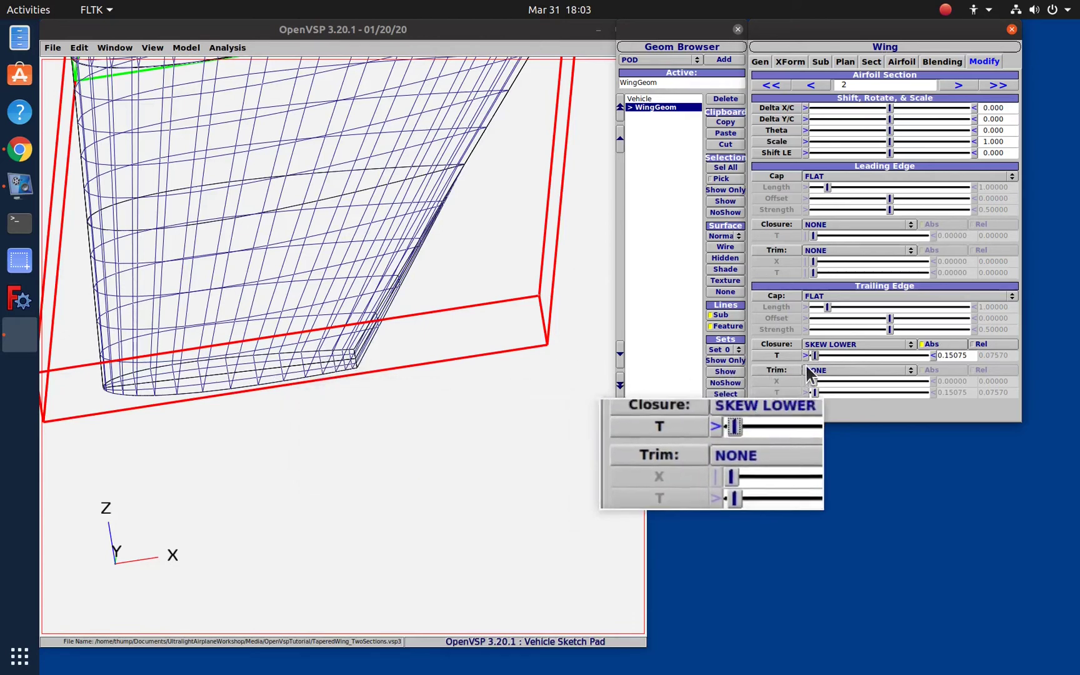
Step: Try a SKEW UPPER closure on the trailing edge and change it to SKEW BOTH
left_click(815, 344)
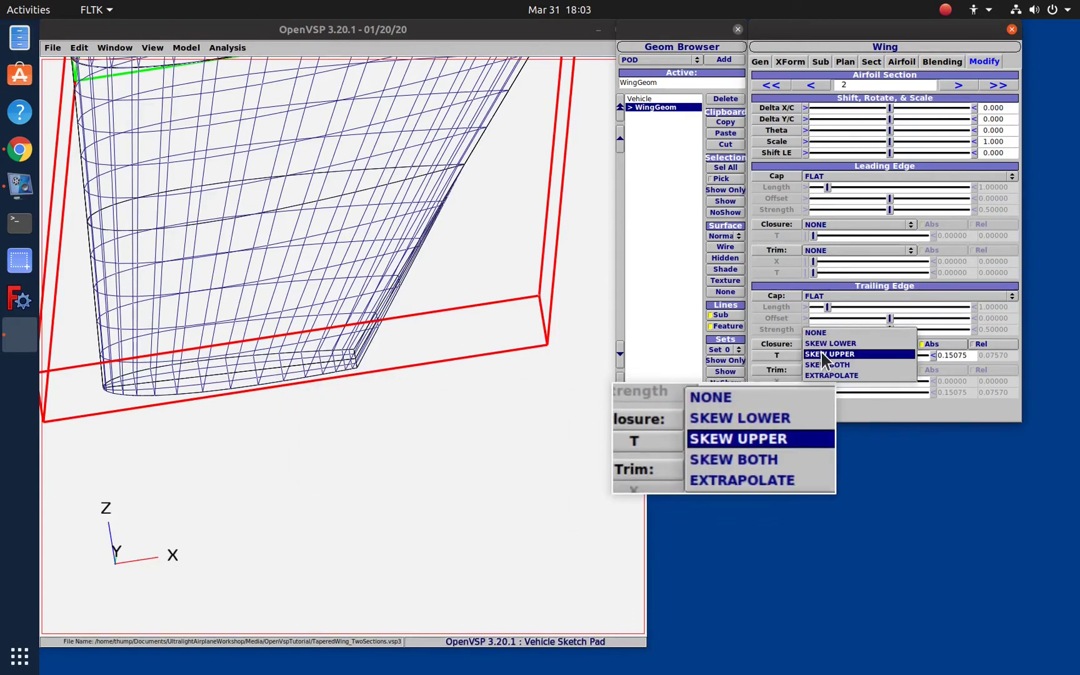
left_click(821, 354)
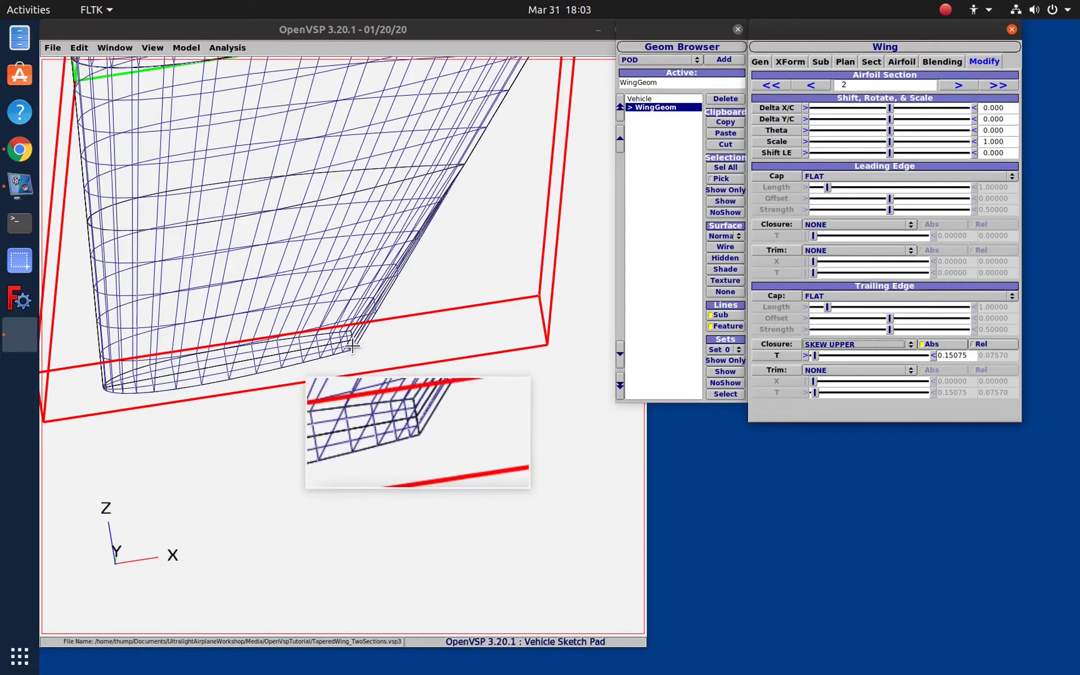
left_click(819, 345)
left_click(819, 351)
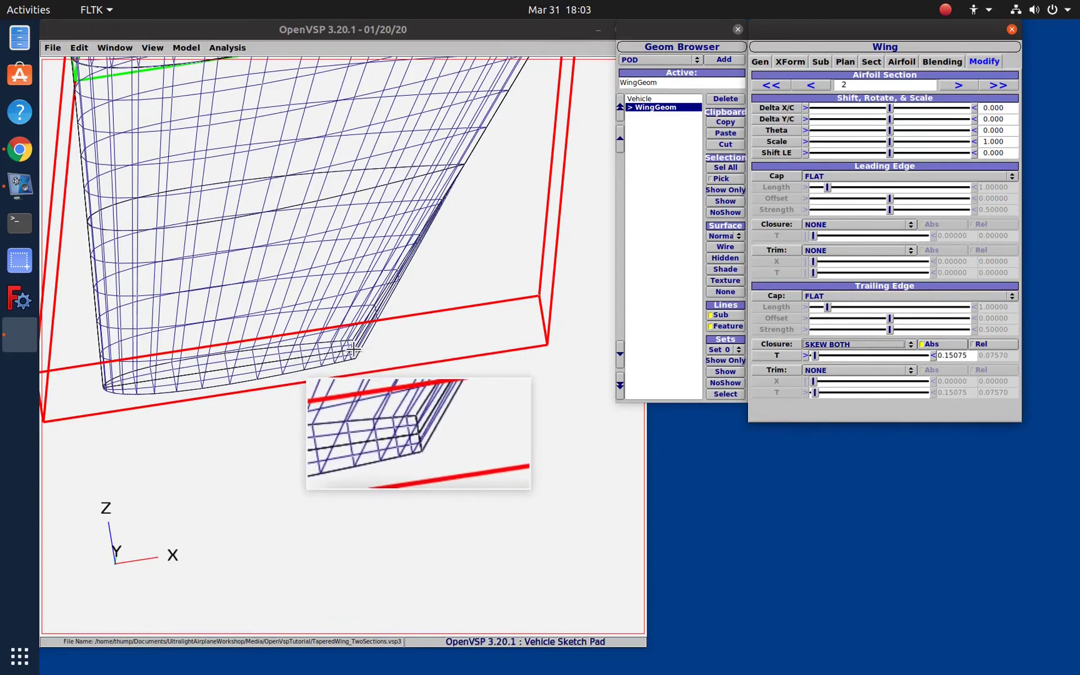
Step: Try an EXTRAPOLATE closure on the trailing edge with T at 0.00000, and restore the SKEW BOTH closure
left_click(851, 344)
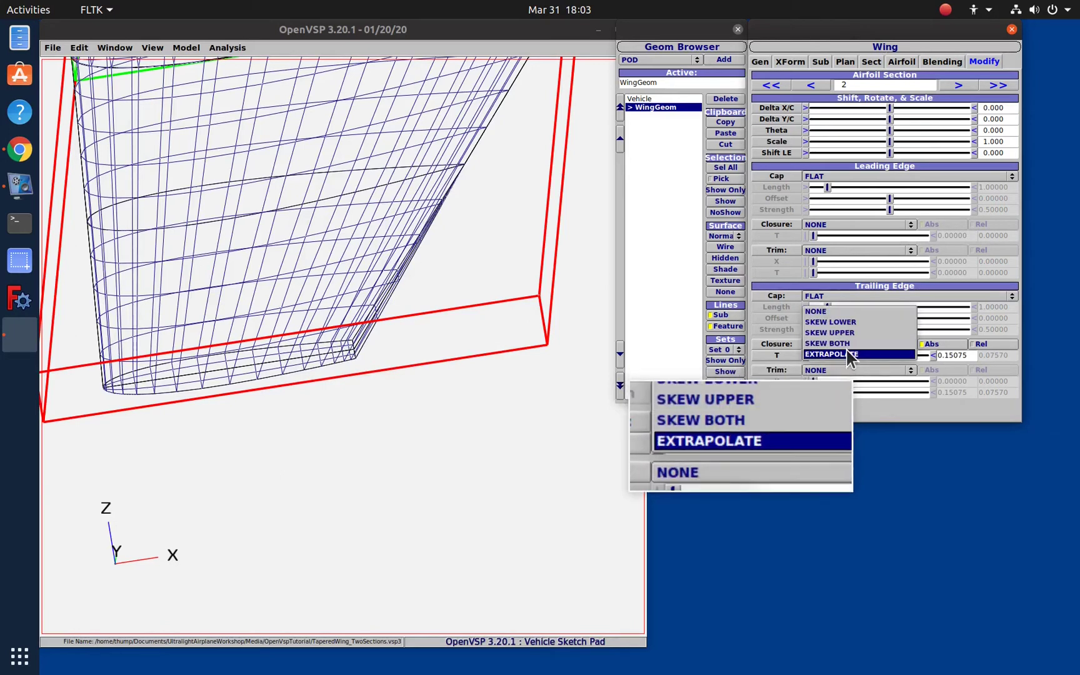
left_click(847, 354)
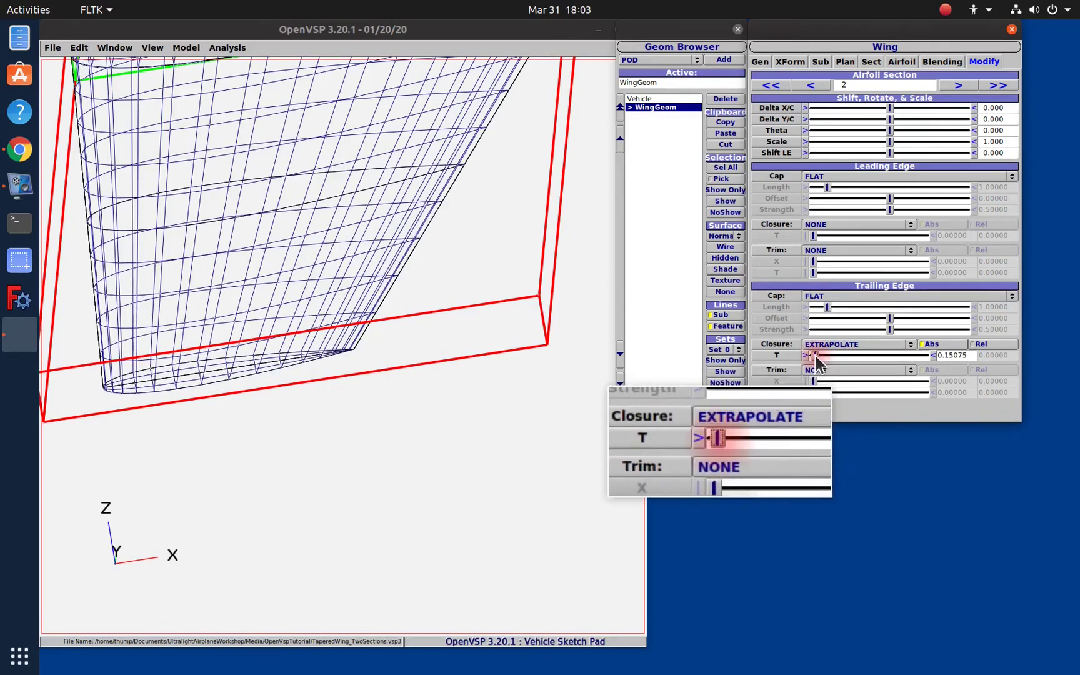
mouse_move(814, 355)
left_mouse_down()
mouse_move(843, 354)
mouse_move(811, 355)
left_mouse_up()
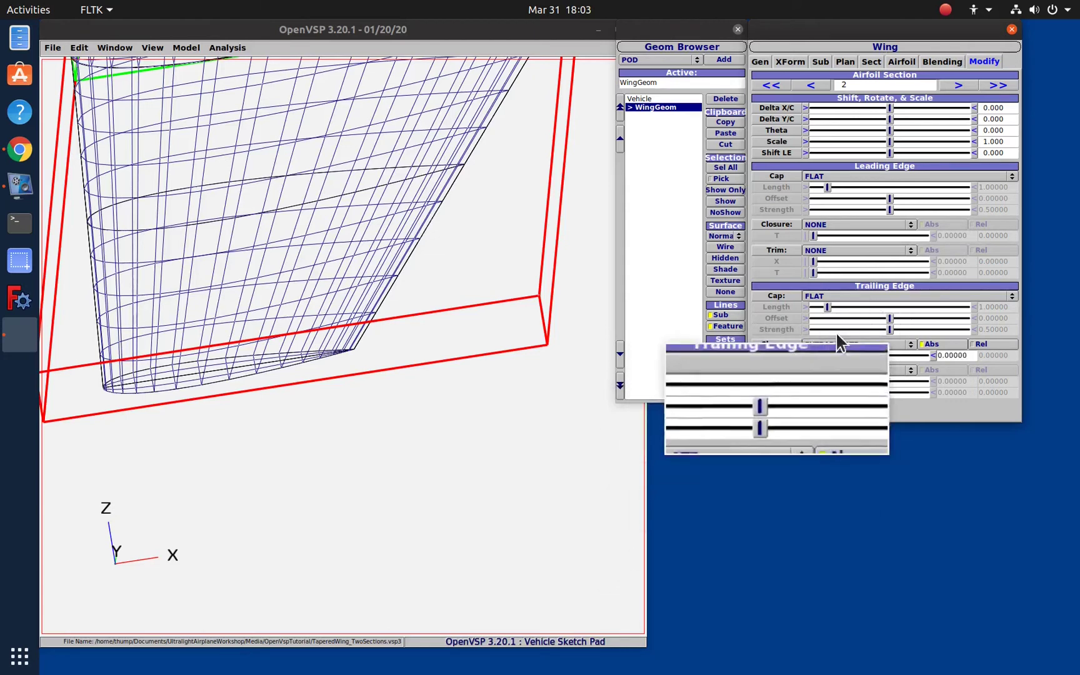
key("ctrl+z")
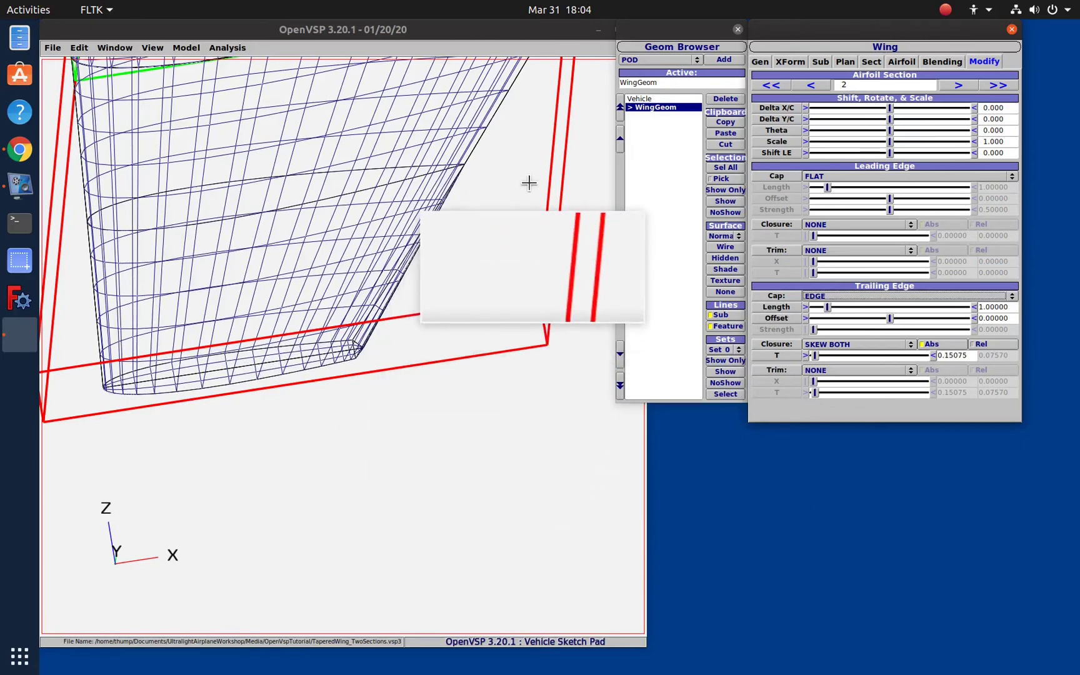
Step: Return the trailing edge cap of airfoil section 2 to FLAT while keeping the SKEW BOTH closure
scroll(518, 164, "up", 5)
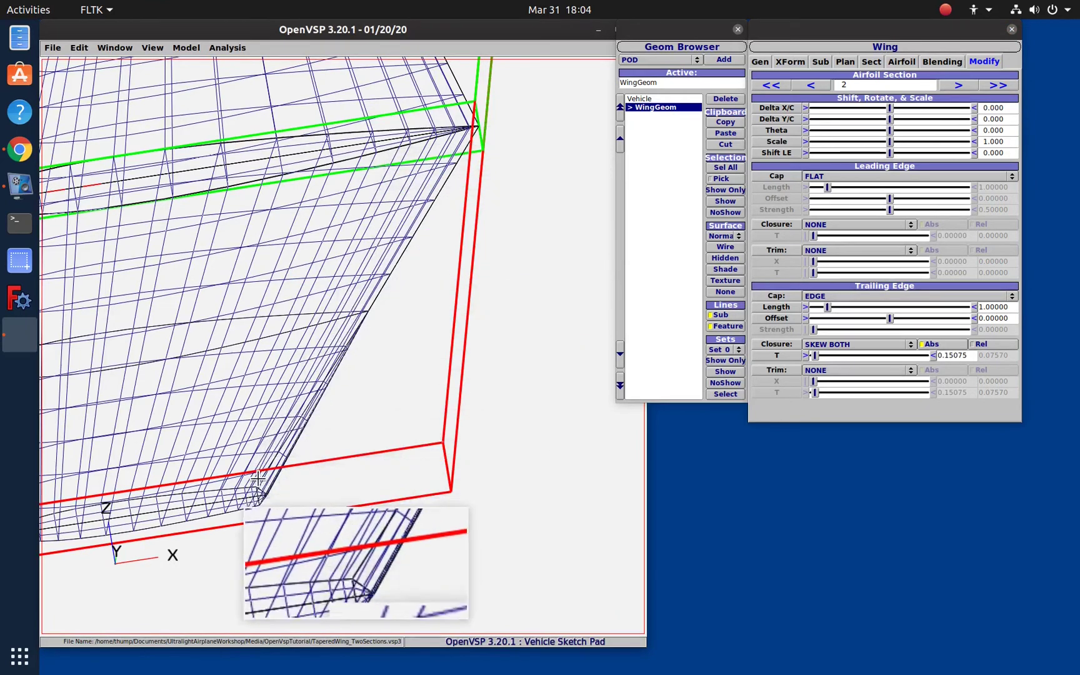
left_click(838, 370)
left_click(852, 290)
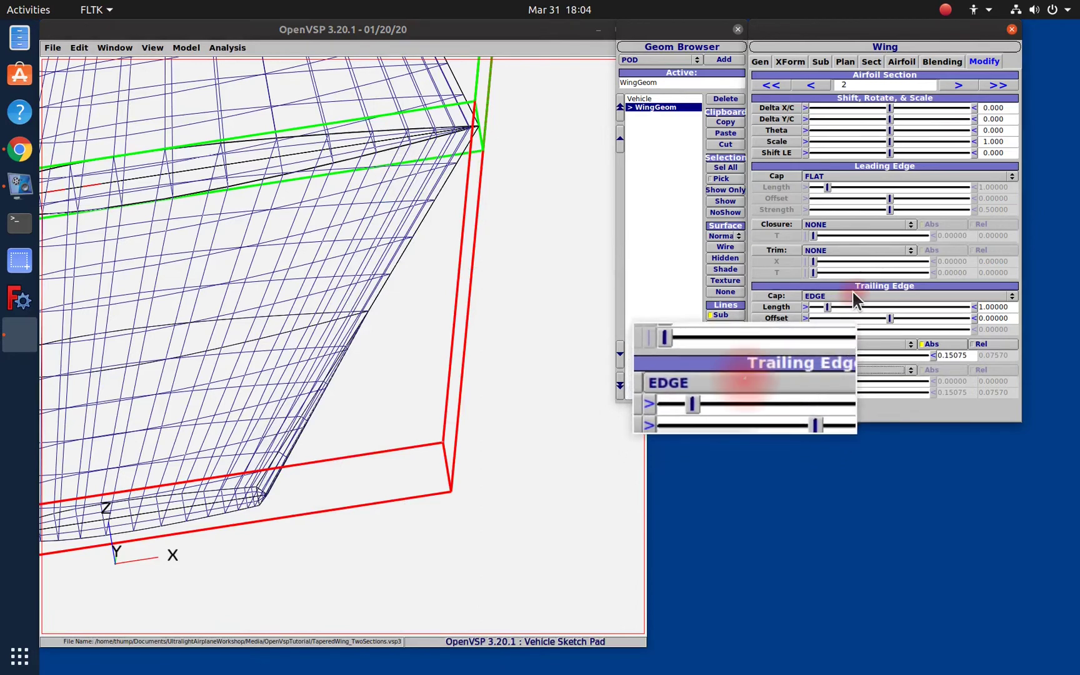
left_click(852, 293)
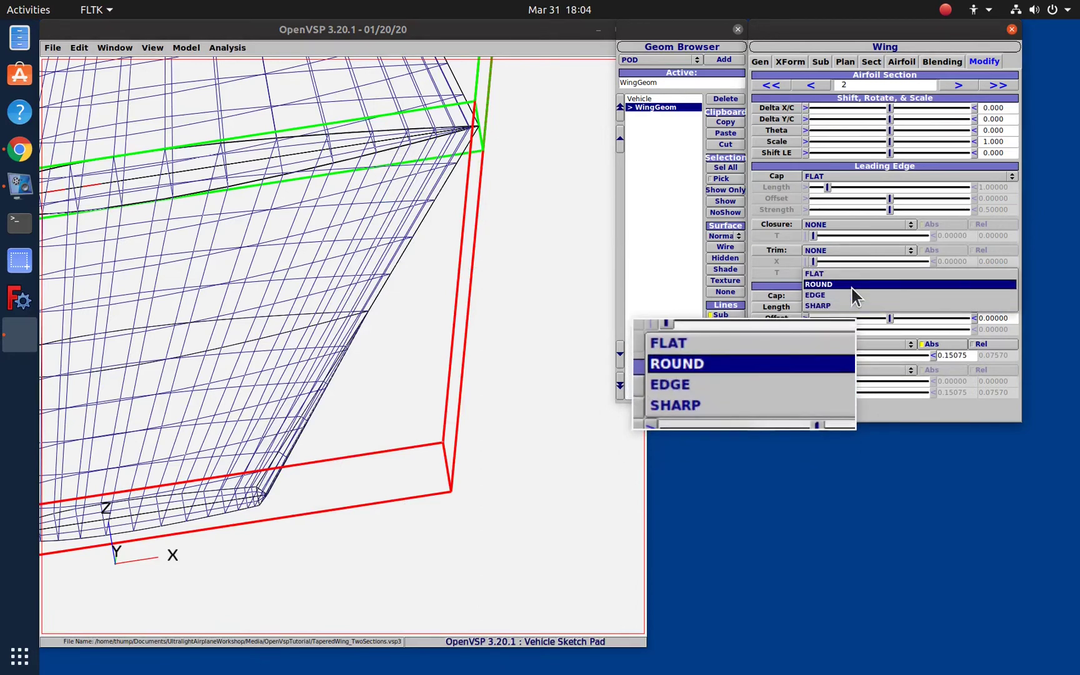
left_click(850, 275)
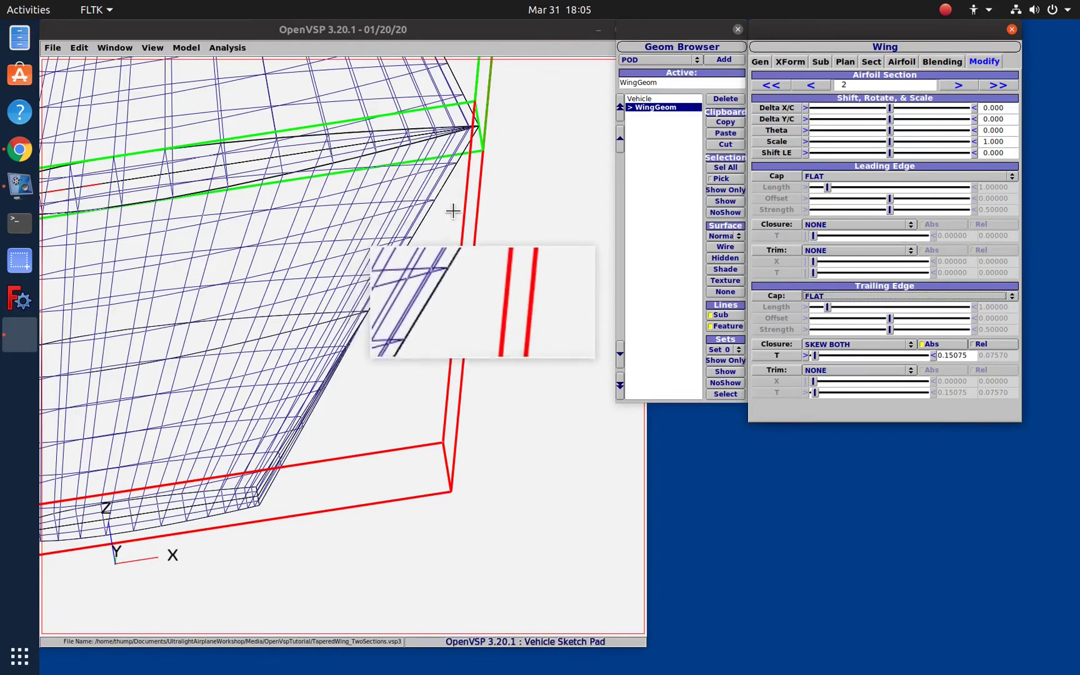
right_click_drag(454, 199, 395, 450)
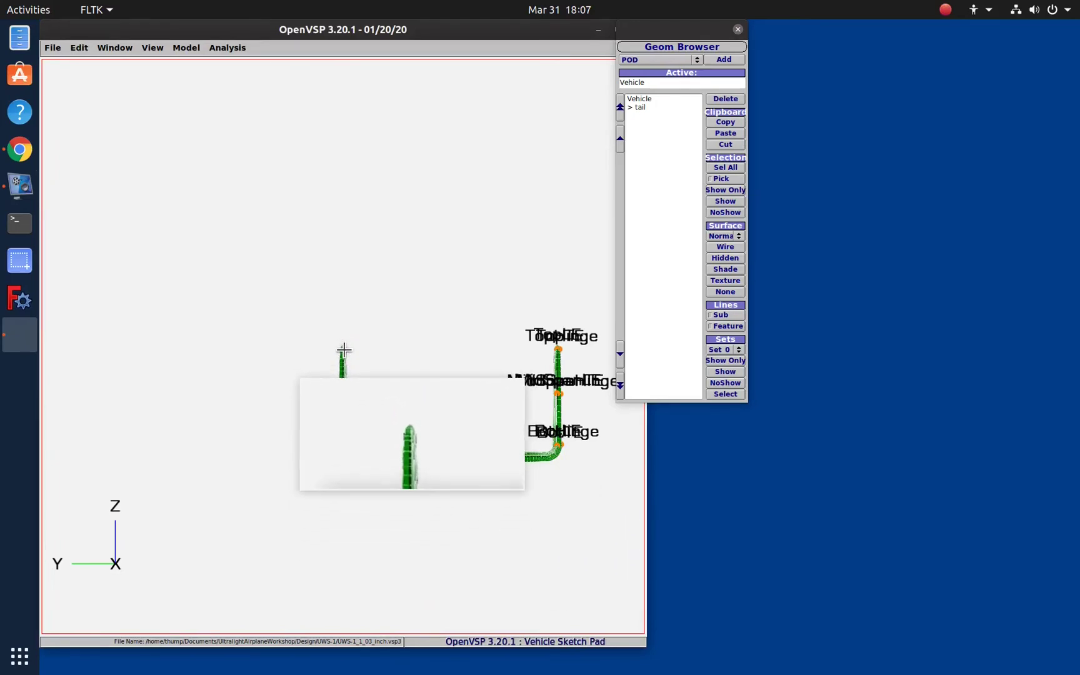
Step: Examine the tail model's upper tip from the front and left views, including the area between TopHinge and TopTE
scroll(344, 350, "up", 10)
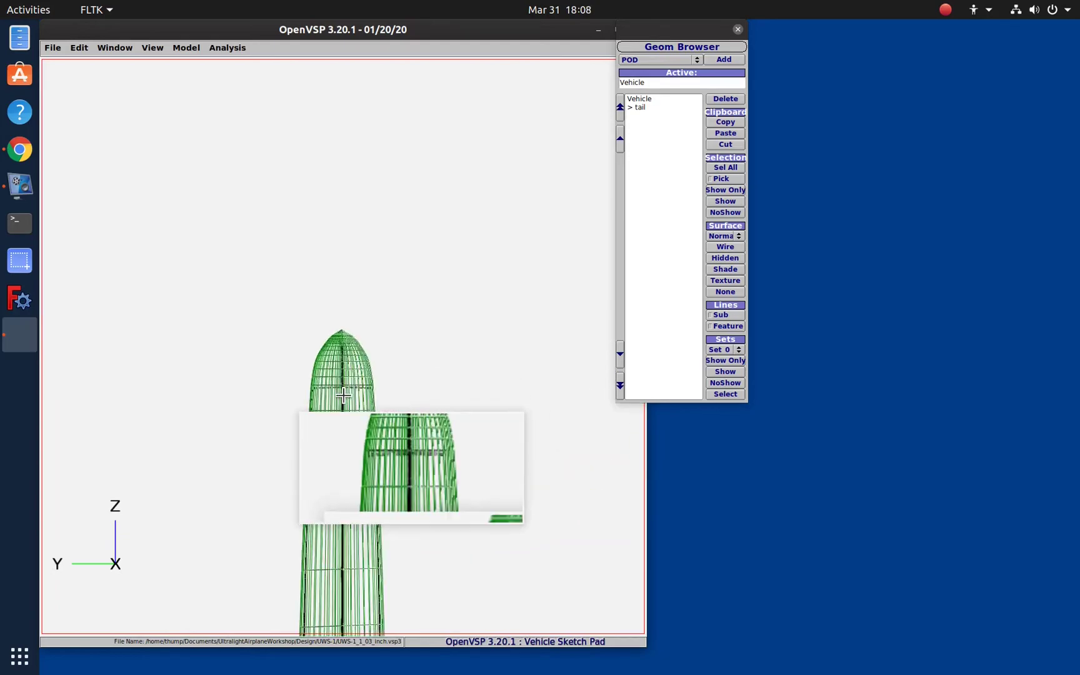
scroll(343, 408, "up", 5)
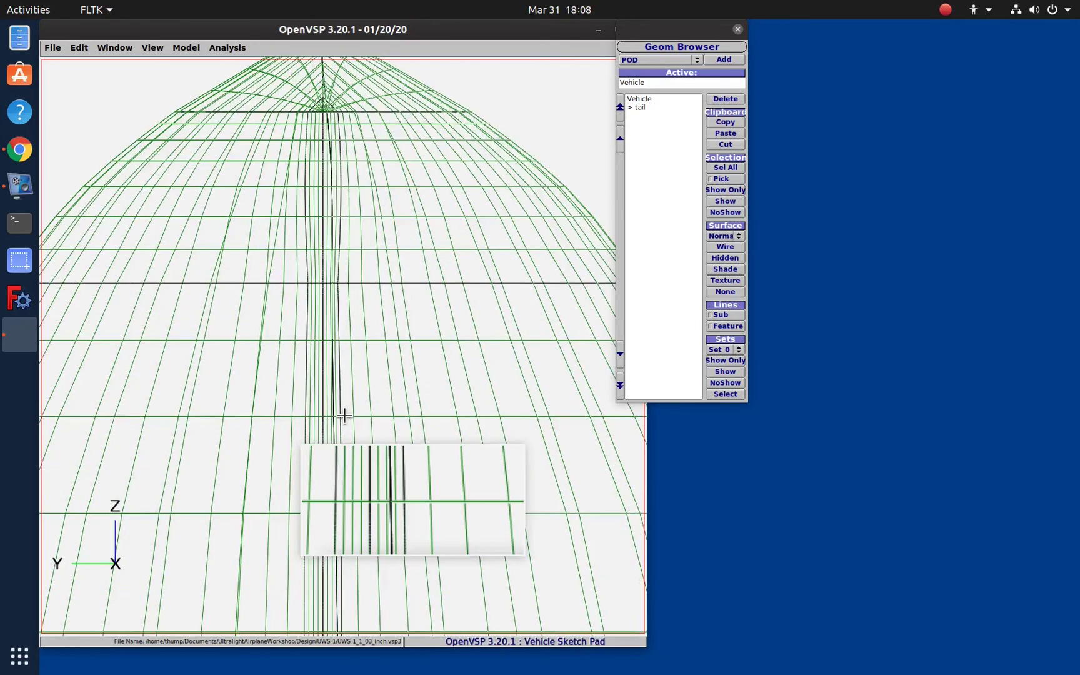
scroll(367, 294, "down", 4)
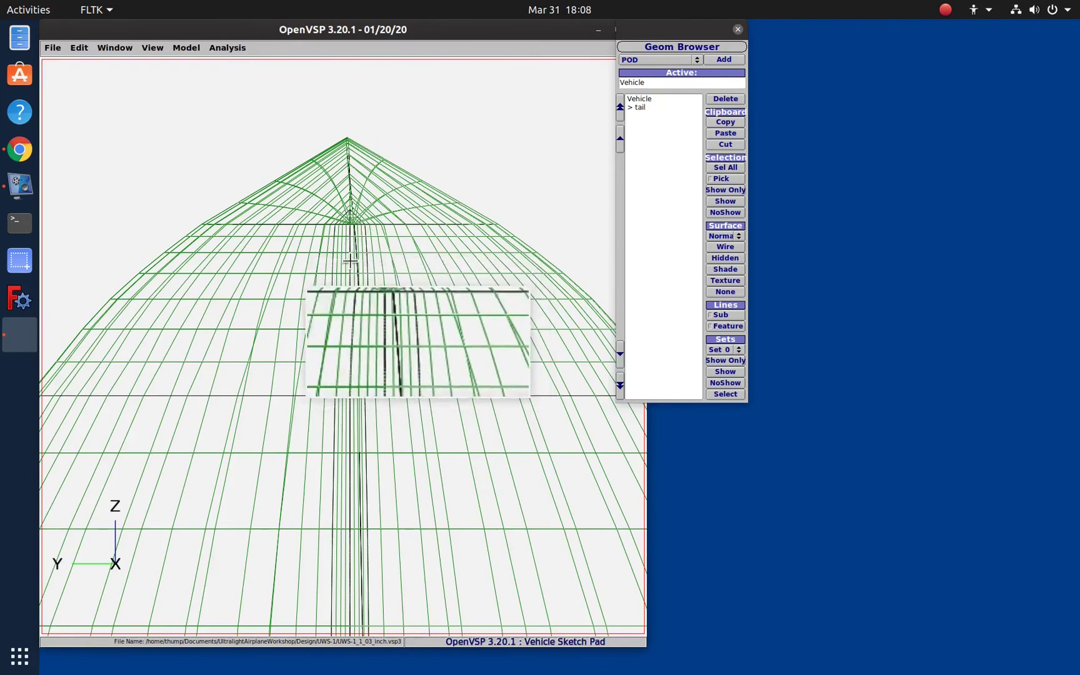
left_click(153, 48)
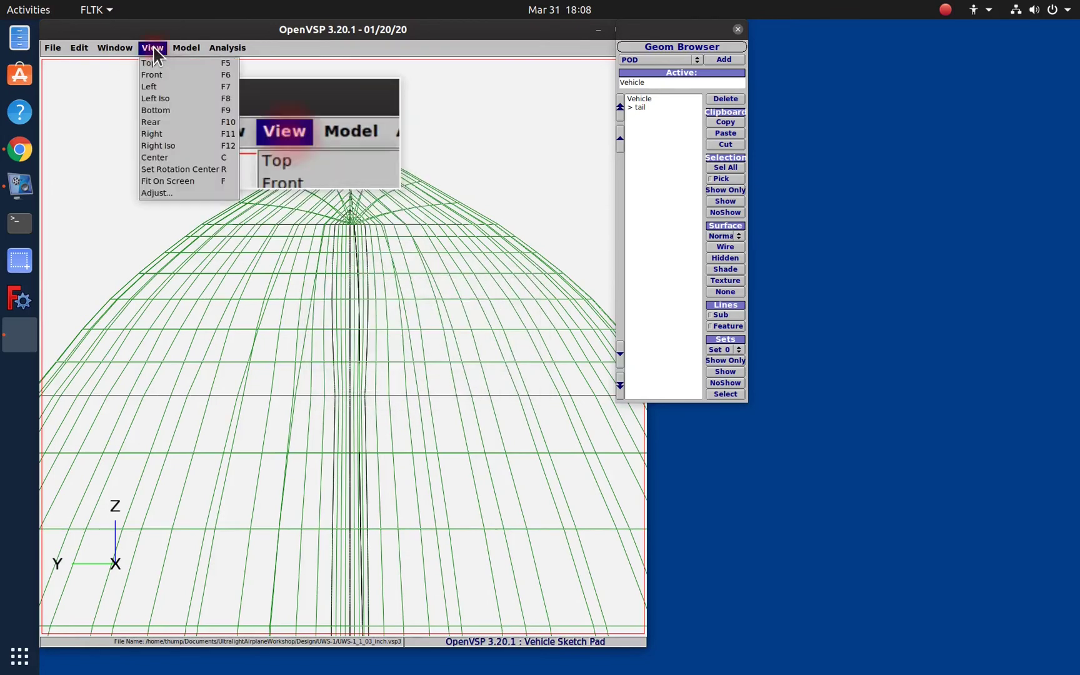
left_click(164, 87)
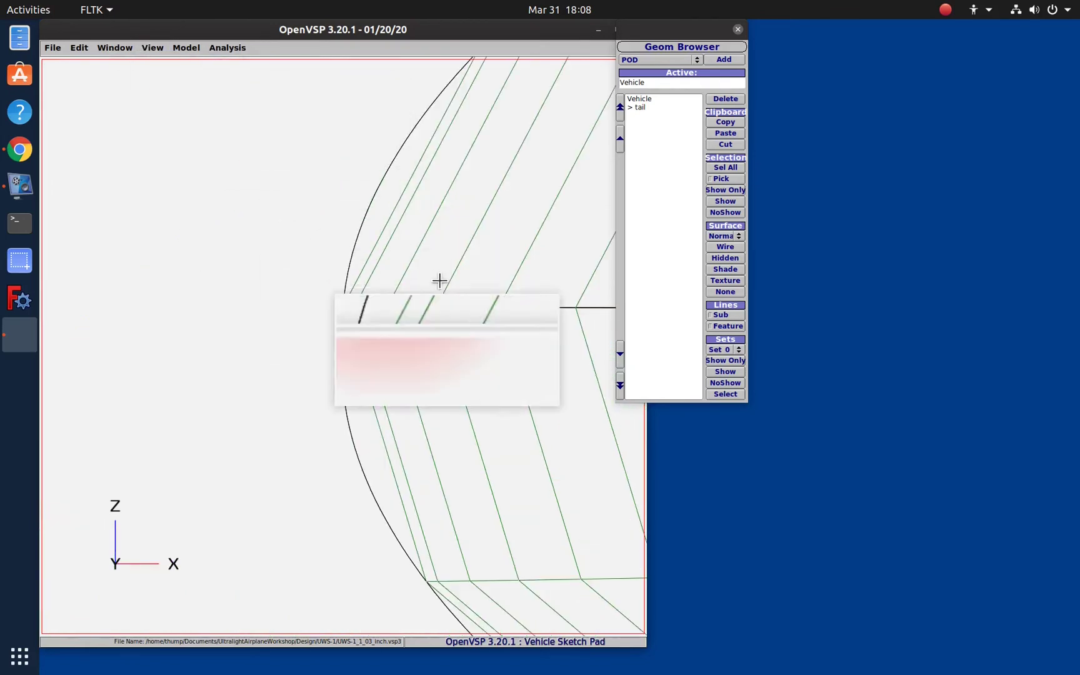
middle_click_drag(439, 286, 440, 124)
right_click_drag(552, 166, 410, 316)
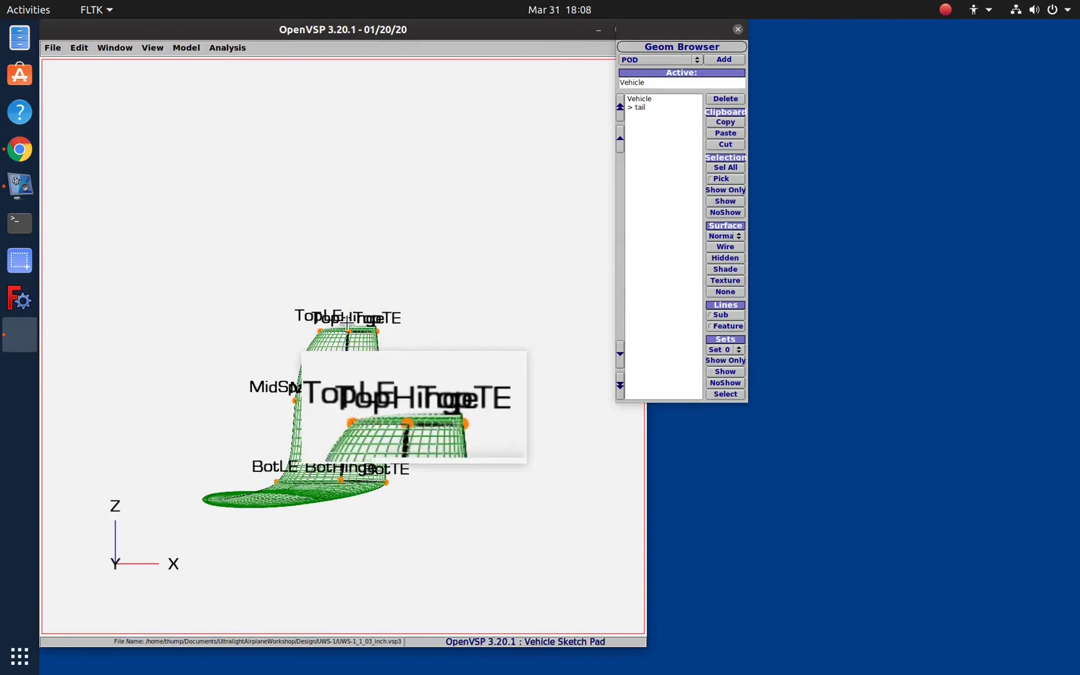
scroll(378, 321, "up", 10)
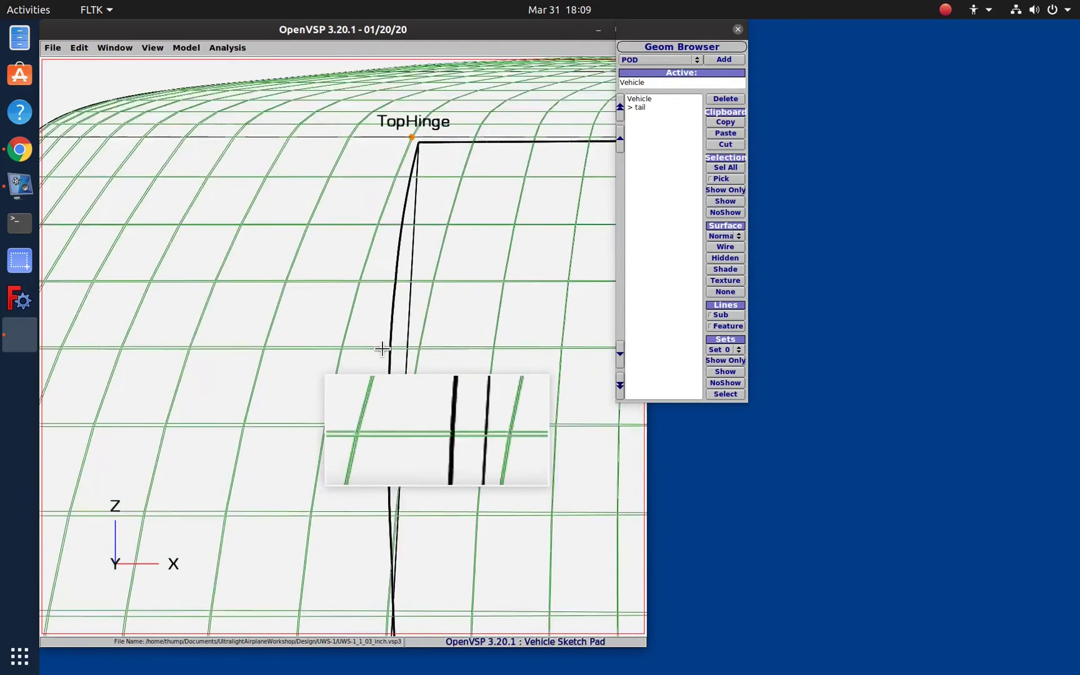
scroll(494, 243, "down", 10)
mouse_move(494, 244)
left_mouse_down()
mouse_move(75, 527)
mouse_move(190, 424)
mouse_move(252, 399)
left_mouse_up()
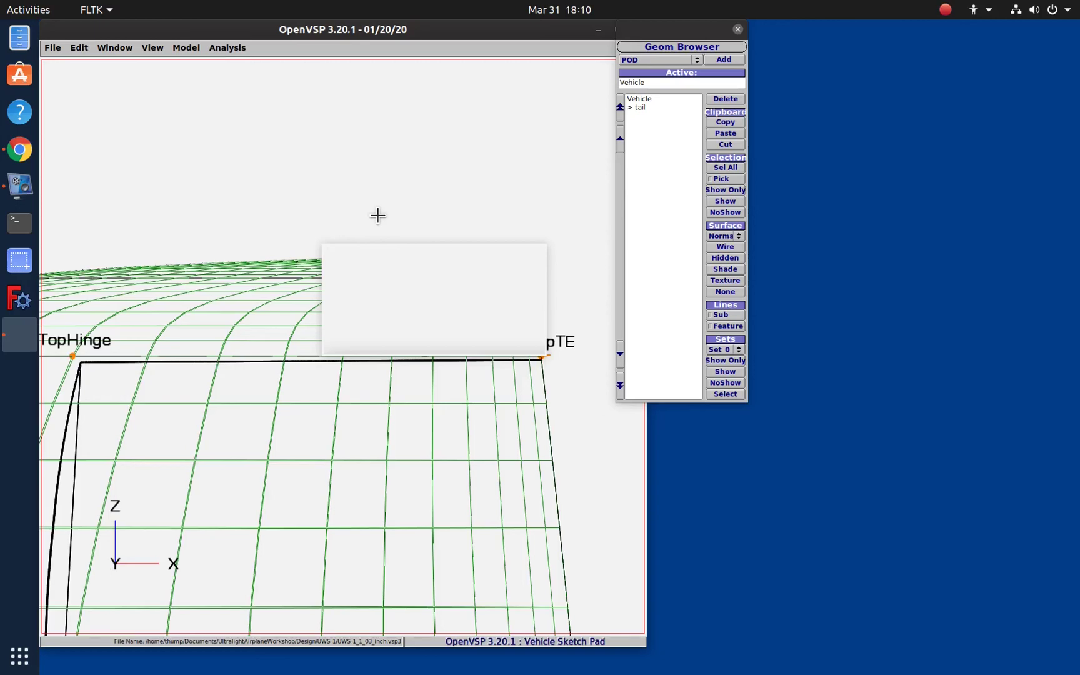
Step: Select the tail and review the trailing edge cap options of its airfoil section 0 without changing them
left_click(667, 108)
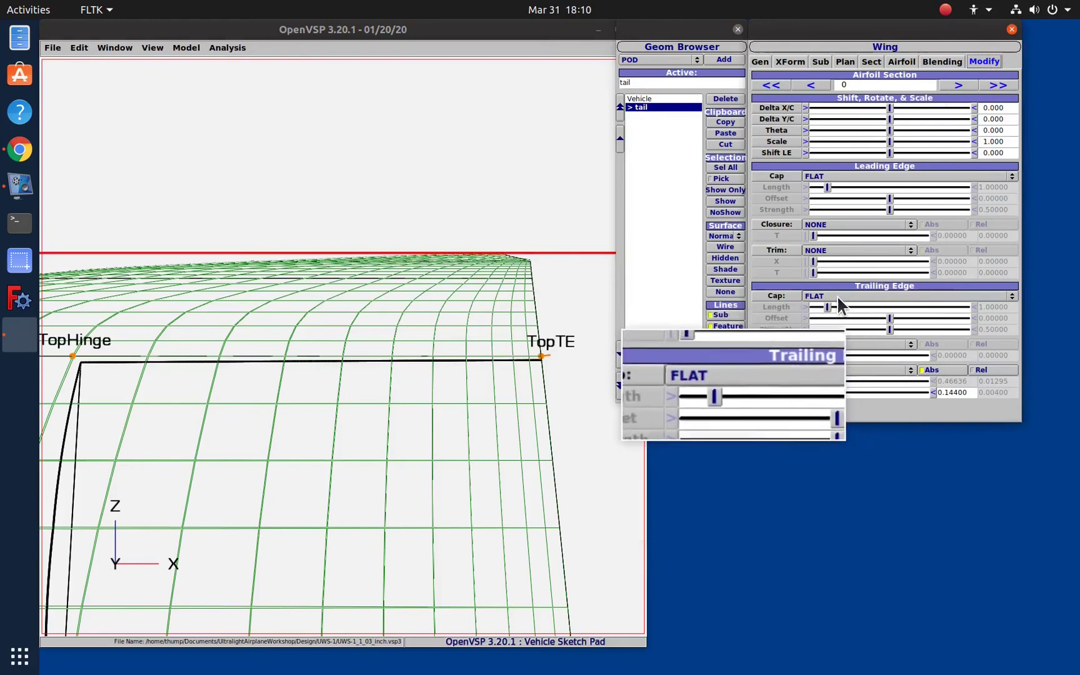
left_click(839, 293)
key("Escape")
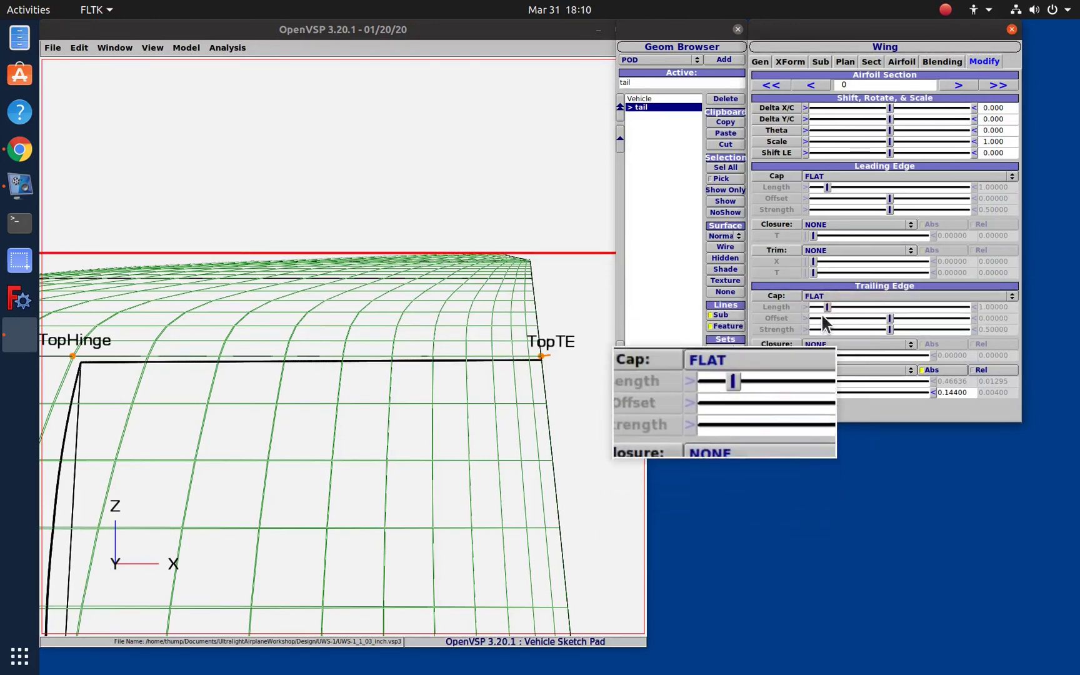
key("Down")
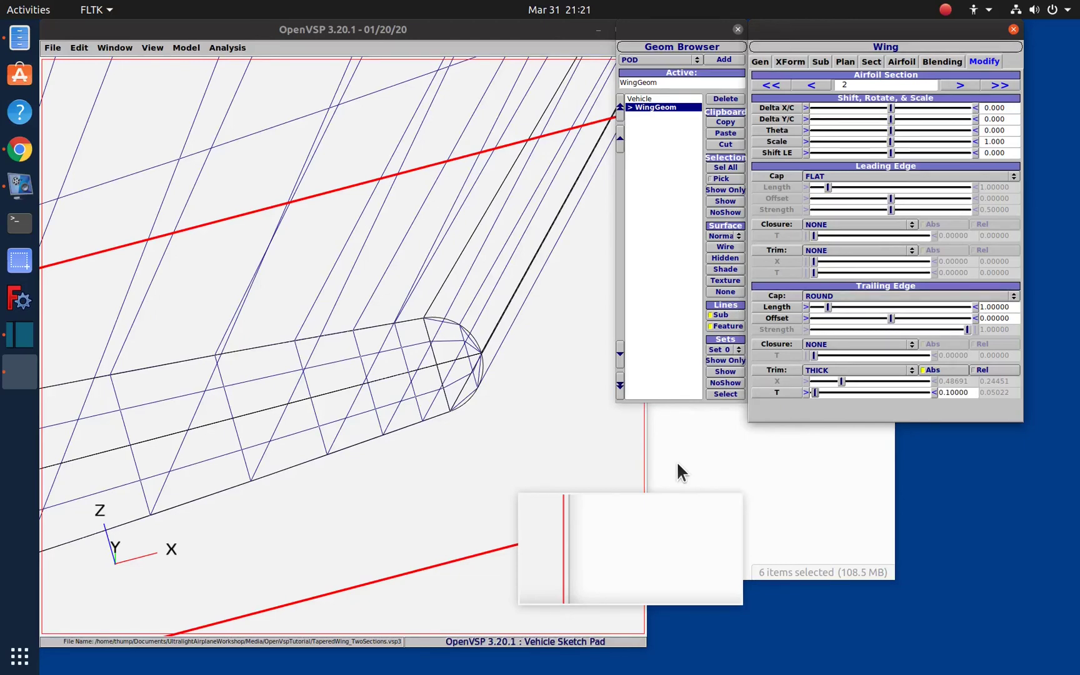
left_click_drag(676, 460, 865, 293)
left_click(863, 290)
left_click(837, 285)
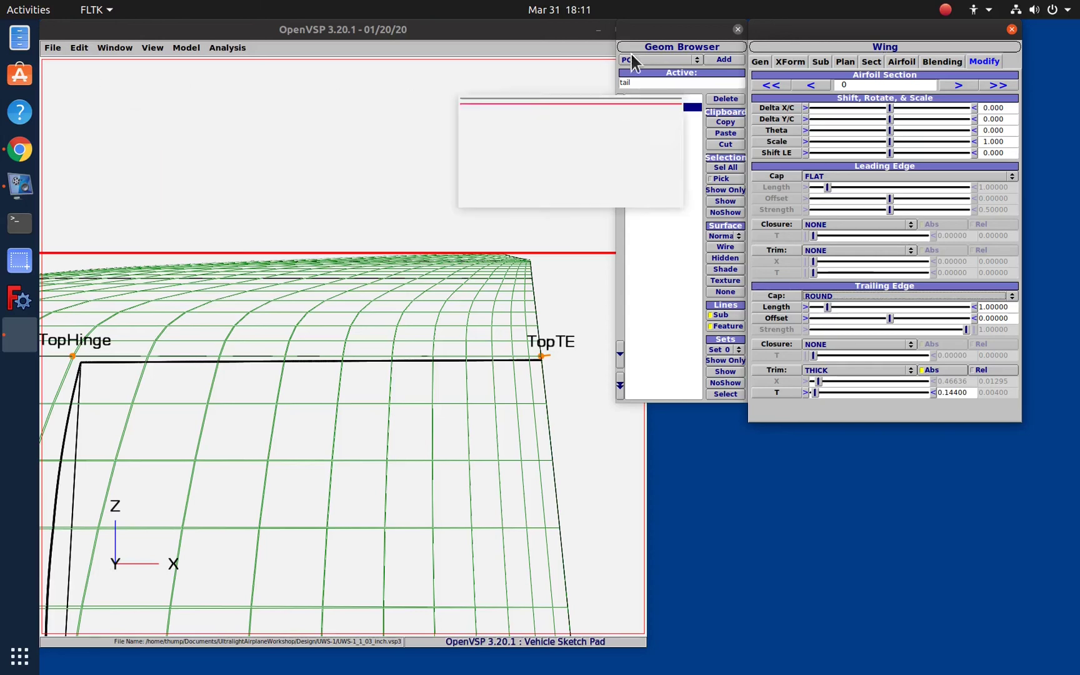
Step: Review the tail's transform, general and sub-surface settings, including the available sub-surface types, keeping the type at Line
left_click(790, 62)
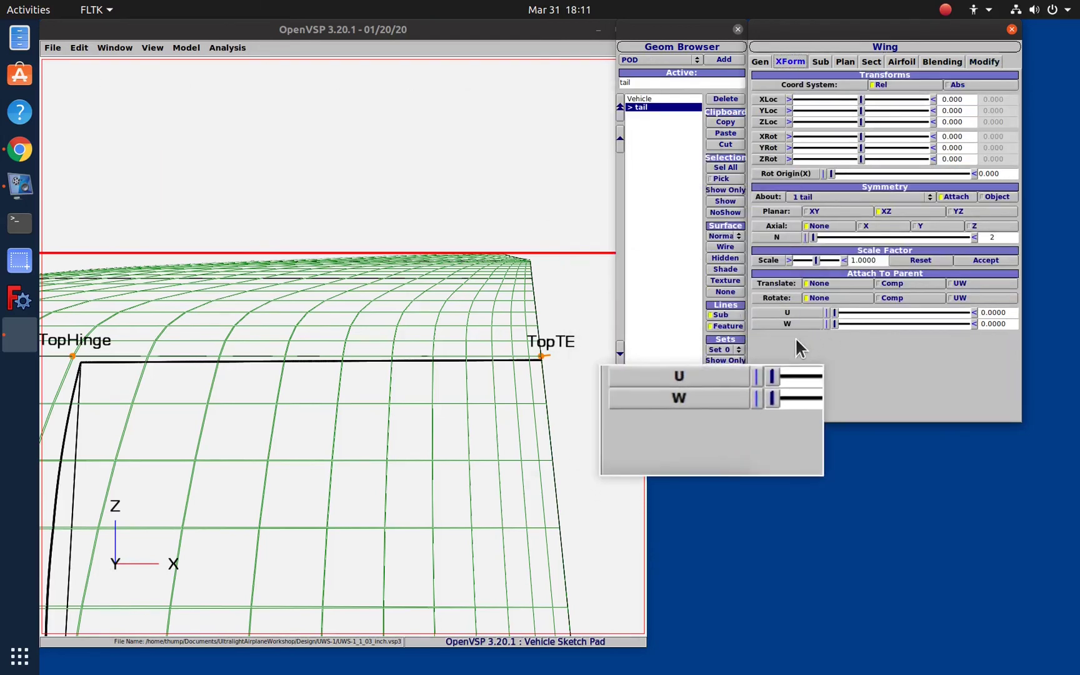
left_click(760, 62)
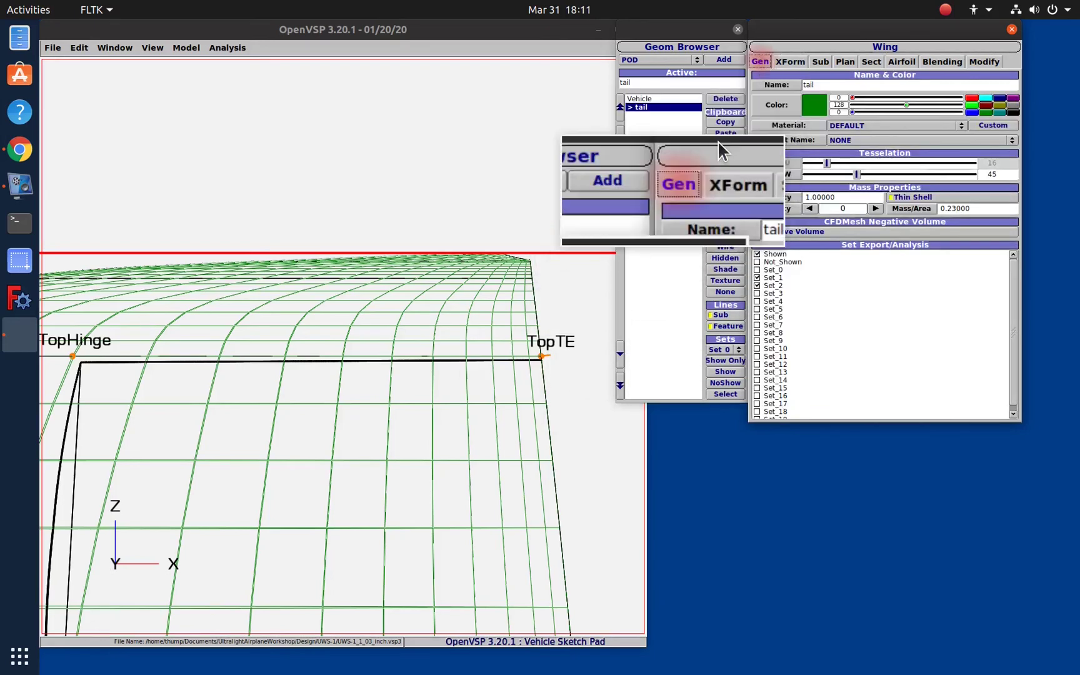
left_click(790, 61)
left_click(819, 61)
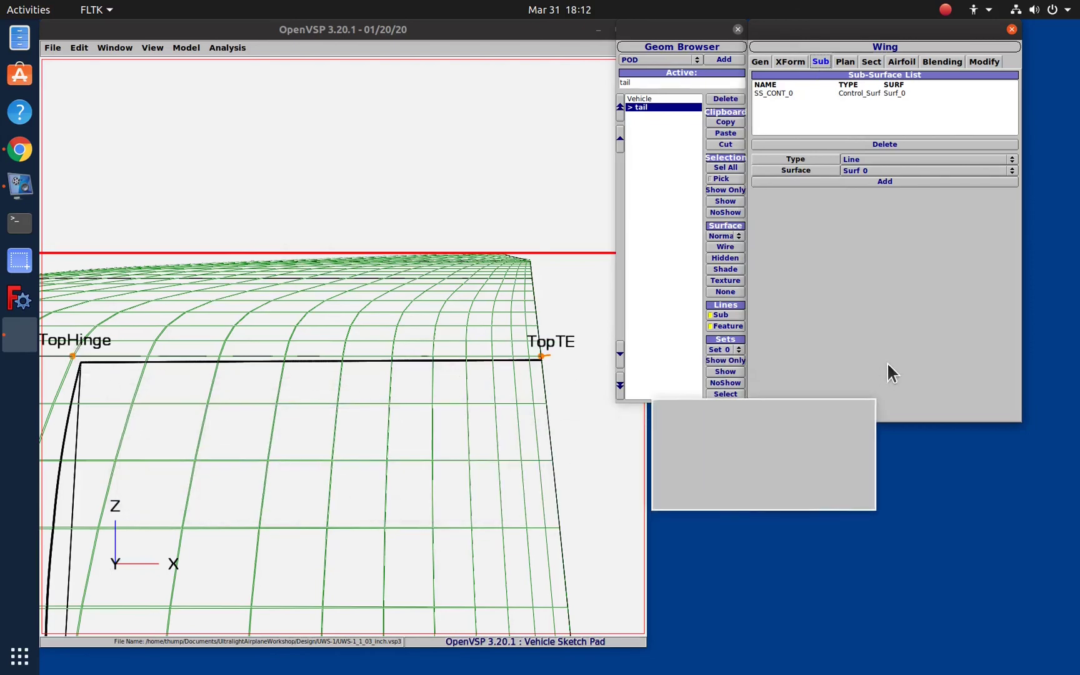
left_click(860, 158)
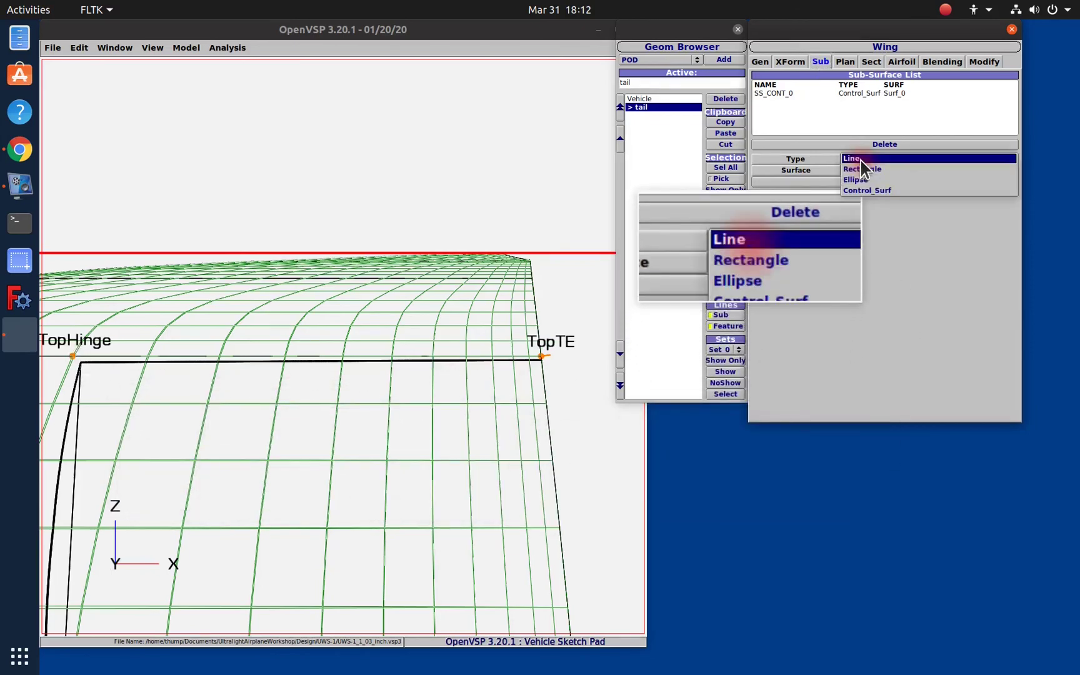
left_click(970, 250)
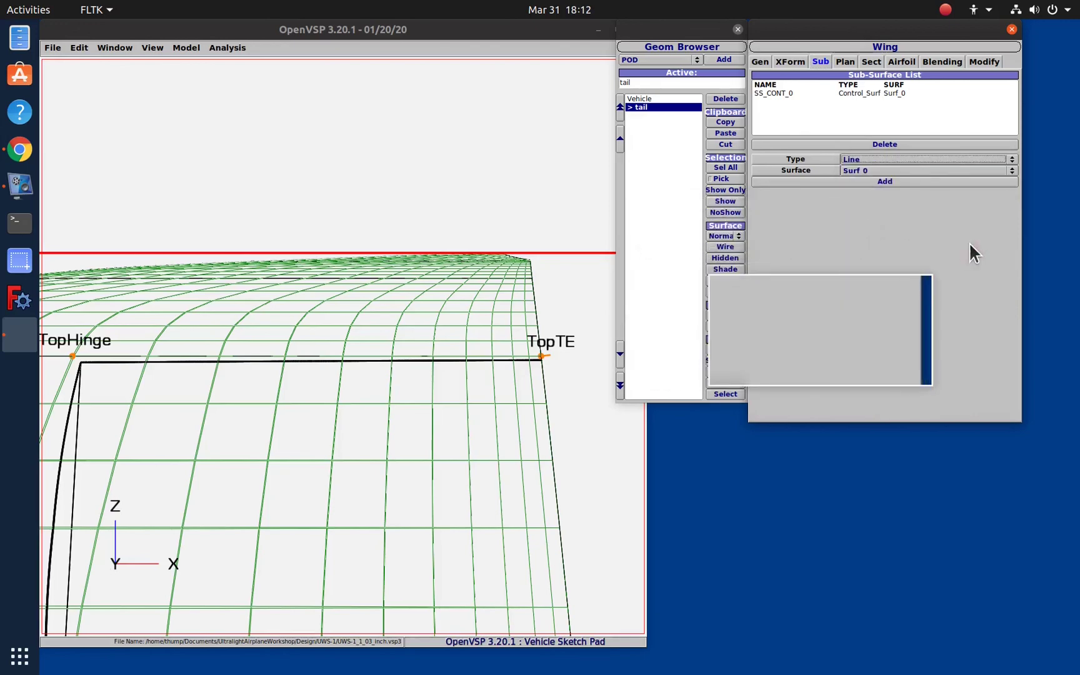